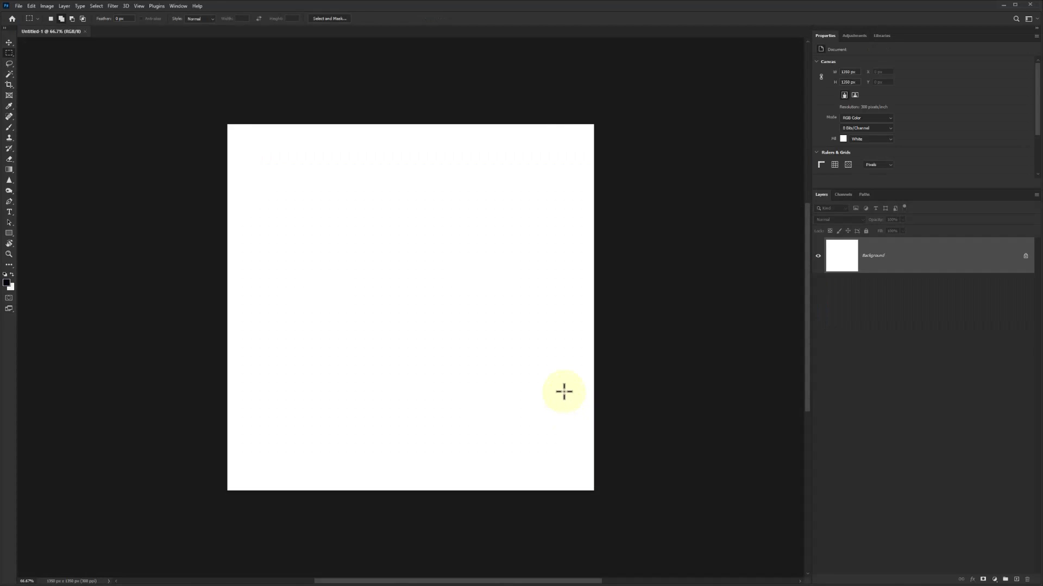
- Add a Solid Color fill layer above the background using the colour #151417
key(v)
click(994, 580)
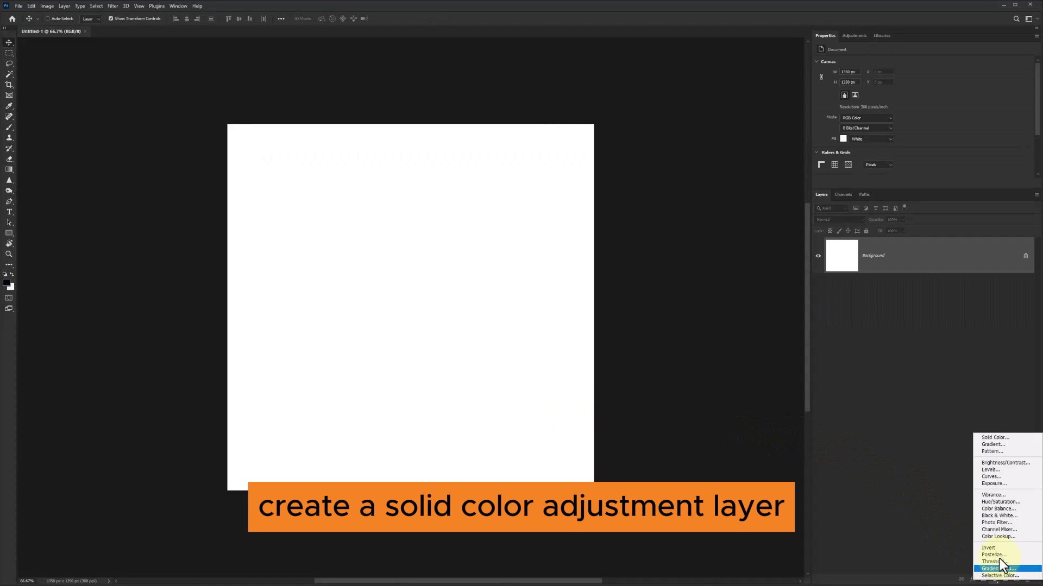
click(996, 438)
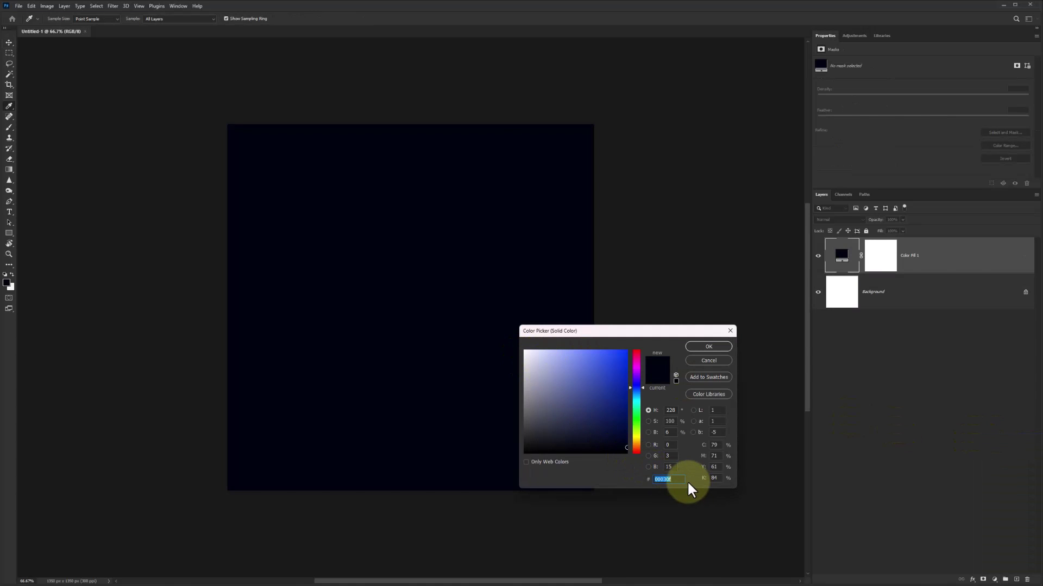
text(151417)
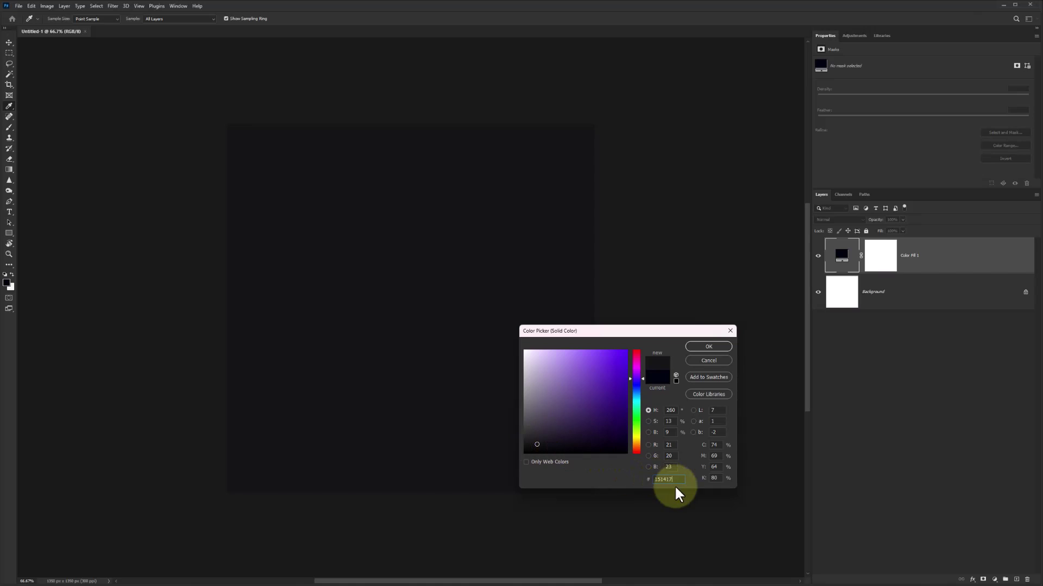
double_click(658, 479)
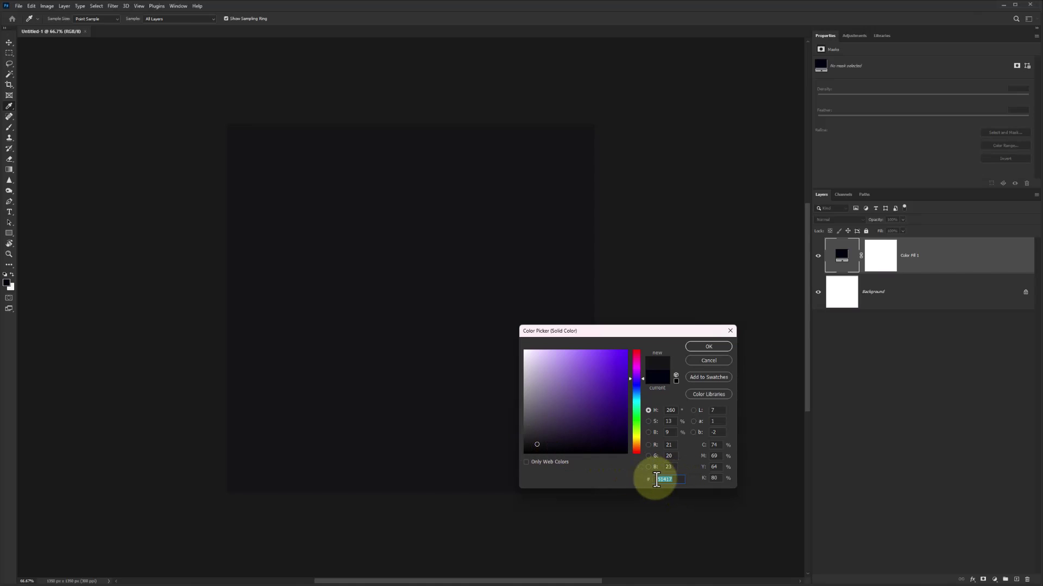
click(709, 347)
- Select the man's head and neck in 1.jpg with the Quick Selection tool, leaving out his shirt
key(c)
click(146, 33)
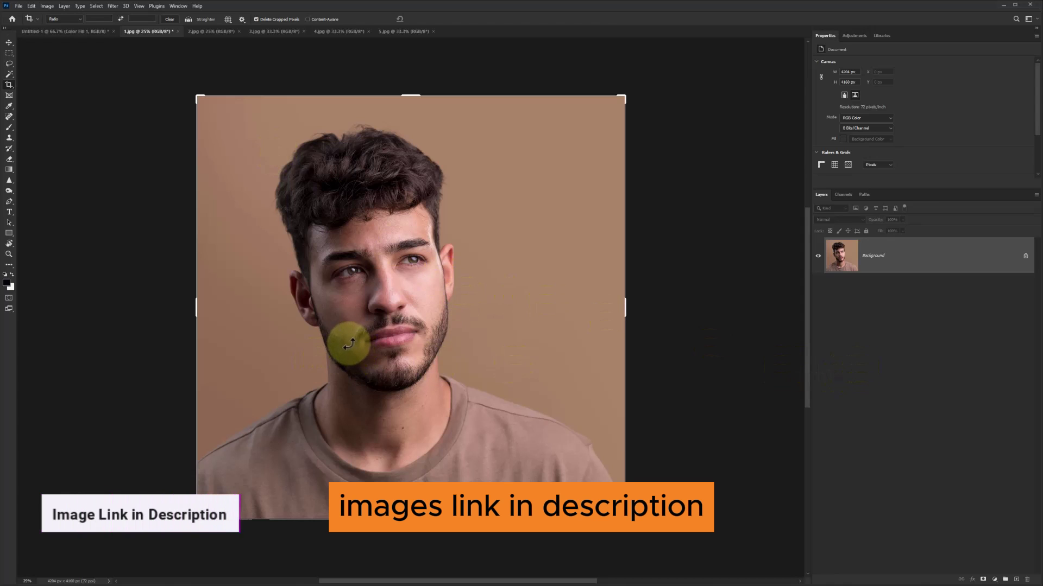
key(w)
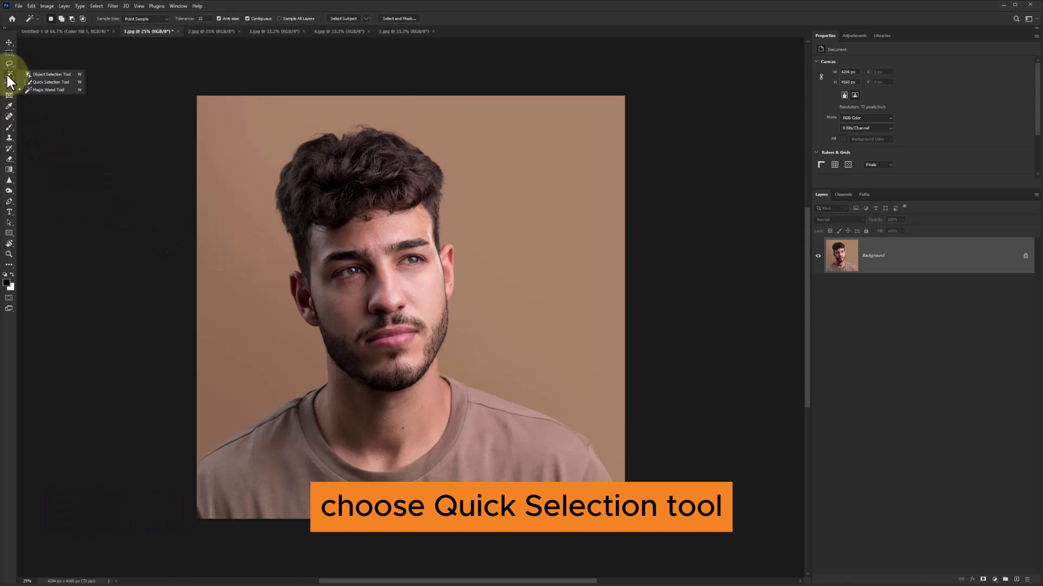
click(50, 82)
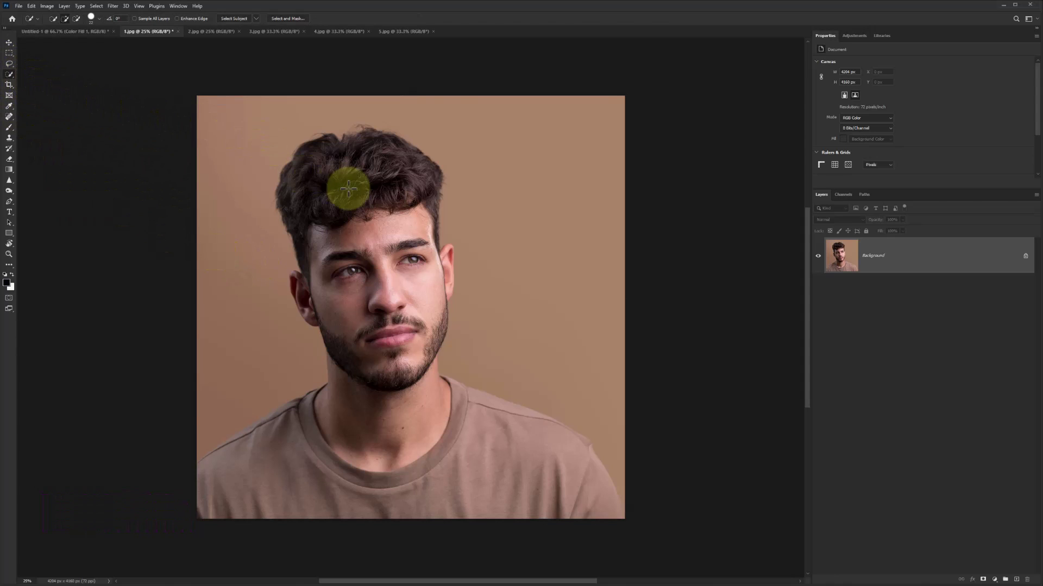
mouse_move(366, 195)
mouse_down()
mouse_move(378, 167)
mouse_move(326, 182)
mouse_move(334, 257)
mouse_move(315, 278)
mouse_move(330, 308)
mouse_move(383, 291)
mouse_move(427, 231)
mouse_move(446, 266)
mouse_move(449, 255)
mouse_move(400, 380)
mouse_move(366, 411)
mouse_up()
key(bracketleft)
key(bracketleft)
key(bracketleft)
key(bracketleft)
key(bracketleft)
key(bracketleft)
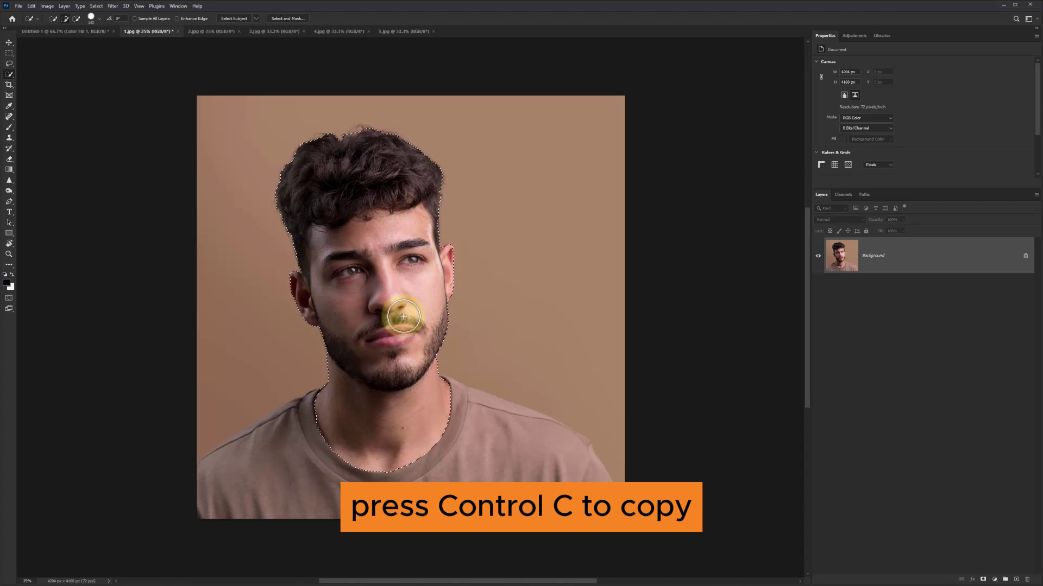
- Copy the selected head, close 1.jpg without saving, and paste the cutout into the Untitled-1 document
key(ctrl+c)
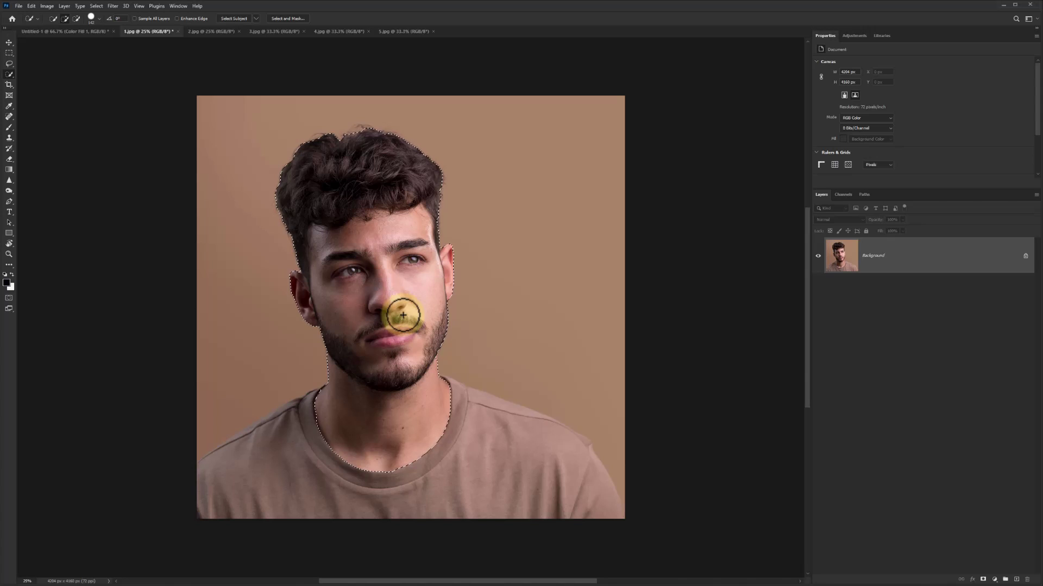
click(178, 31)
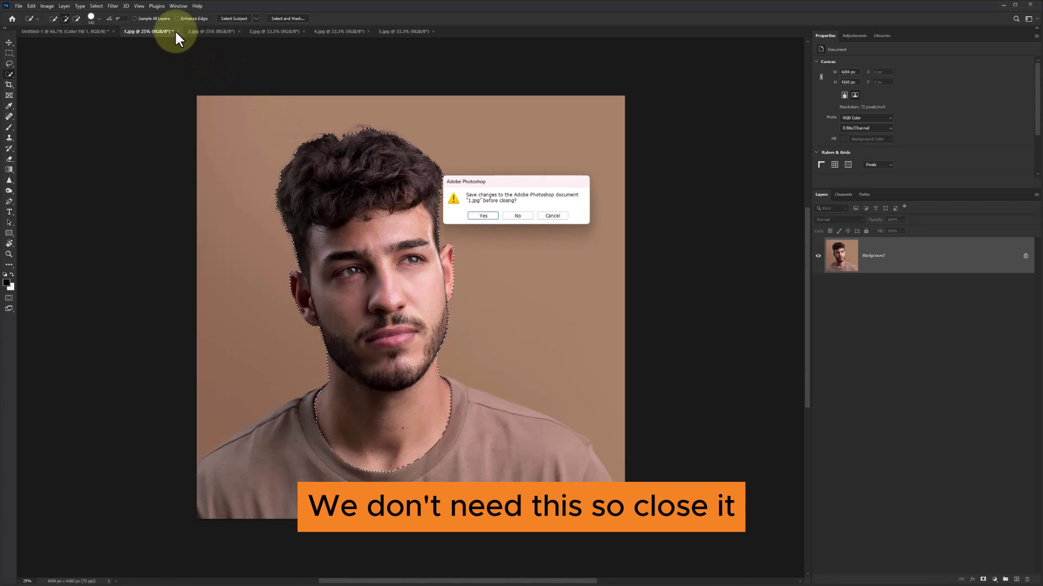
click(519, 218)
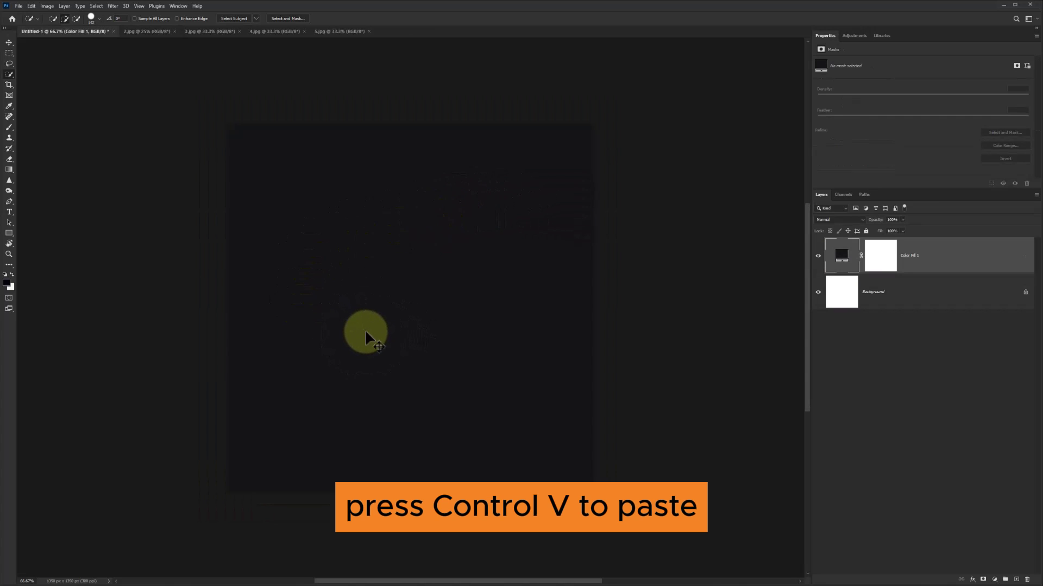
key(ctrl+v)
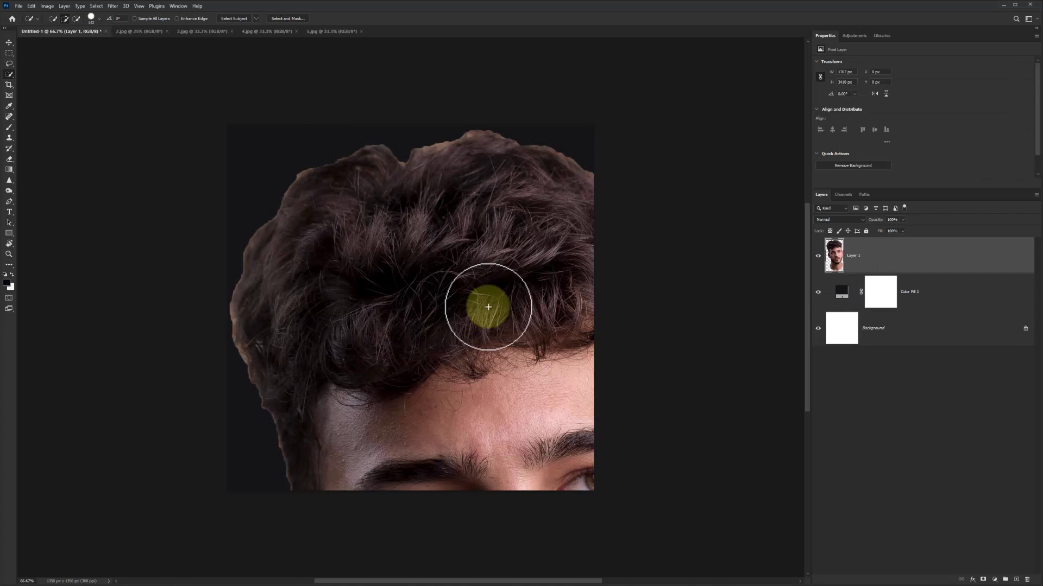
- Convert the pasted head layer to a Smart Object, then scale it to about 28% and place it in the right half of the canvas
right_click(868, 259)
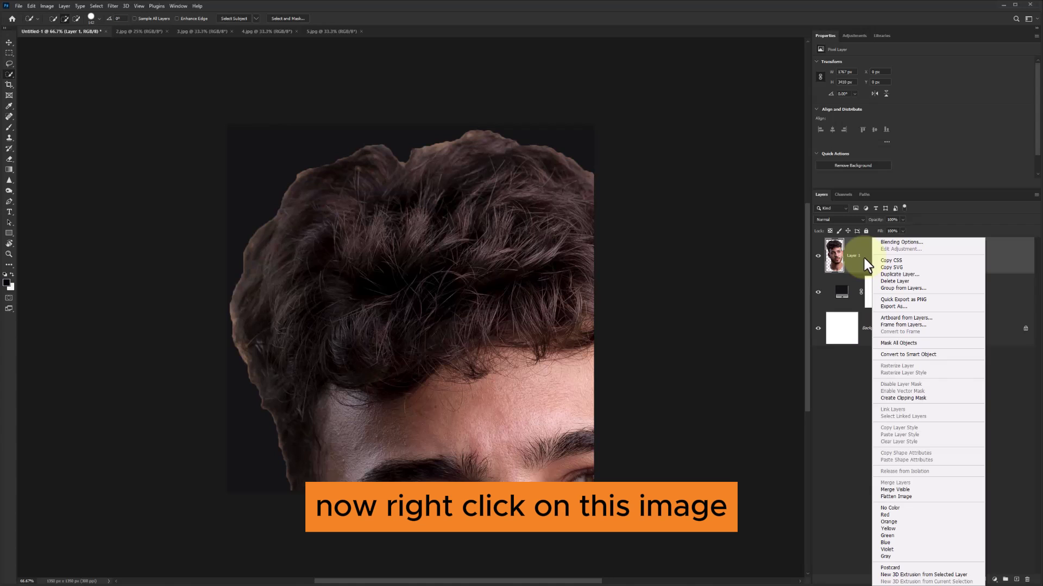
click(887, 354)
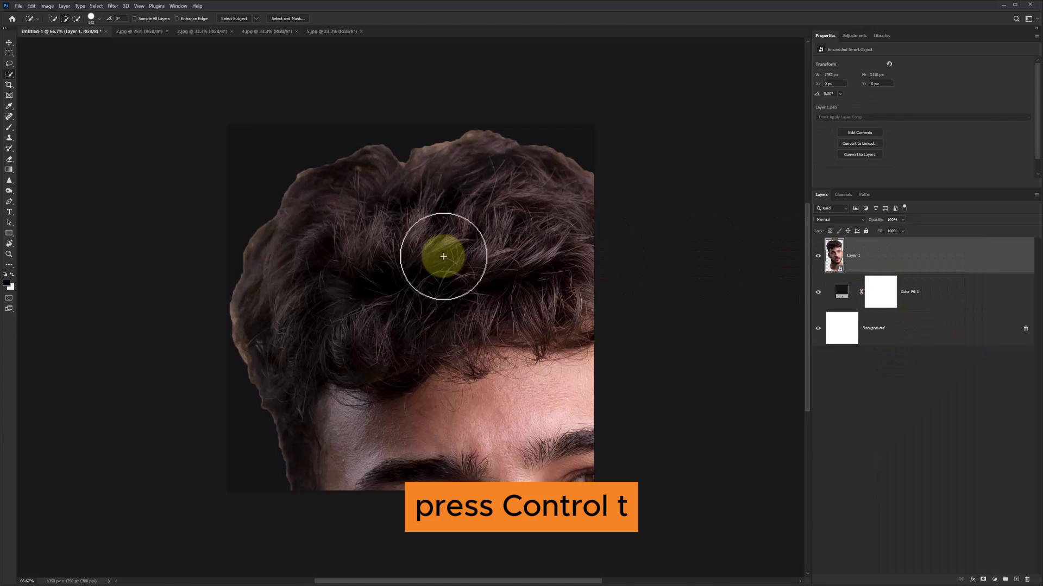
key(ctrl+t)
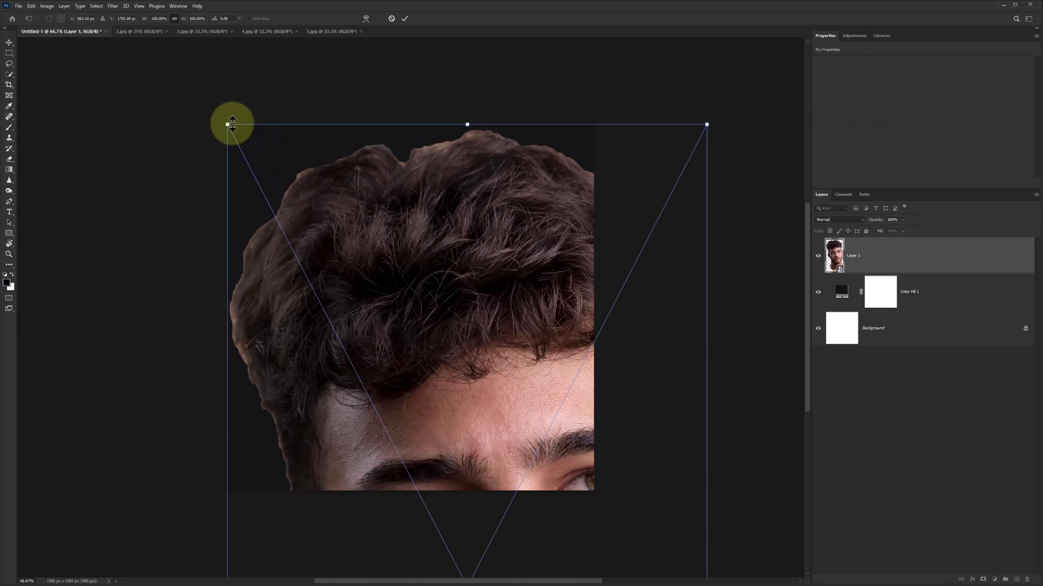
drag(227, 124, 408, 83)
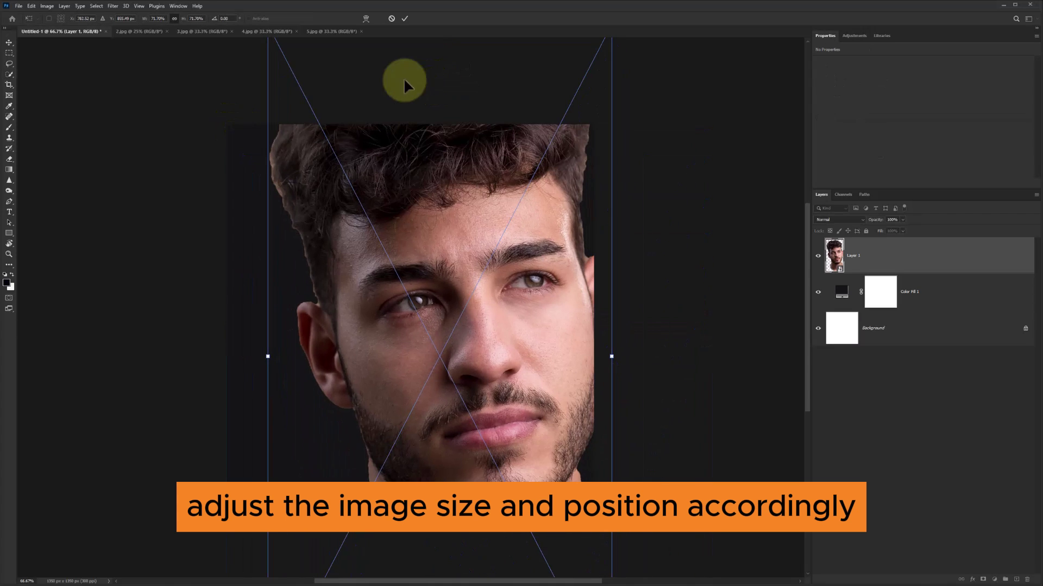
drag(267, 356, 507, 349)
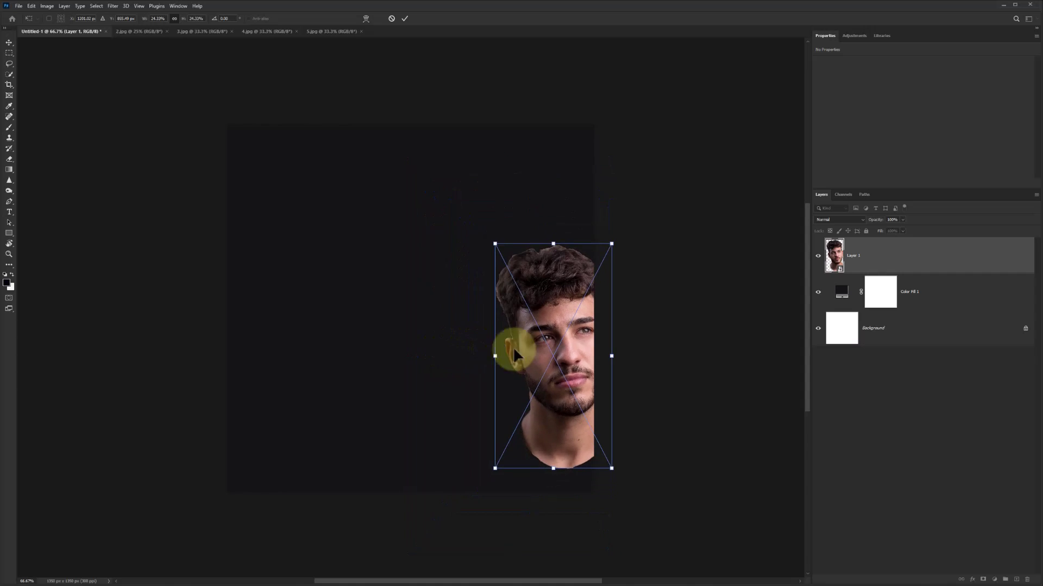
drag(575, 361, 505, 299)
drag(425, 291, 475, 308)
key(Return)
key(w)
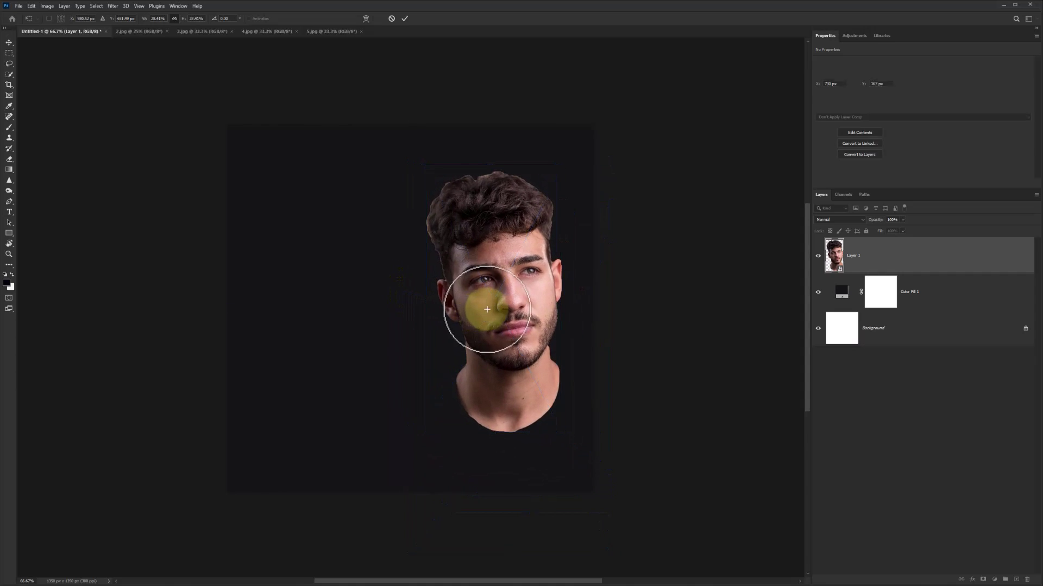
- Open the Camera Raw Filter on the head layer and set Vibrance and Saturation to -100
click(95, 6)
mouse_move(108, 7)
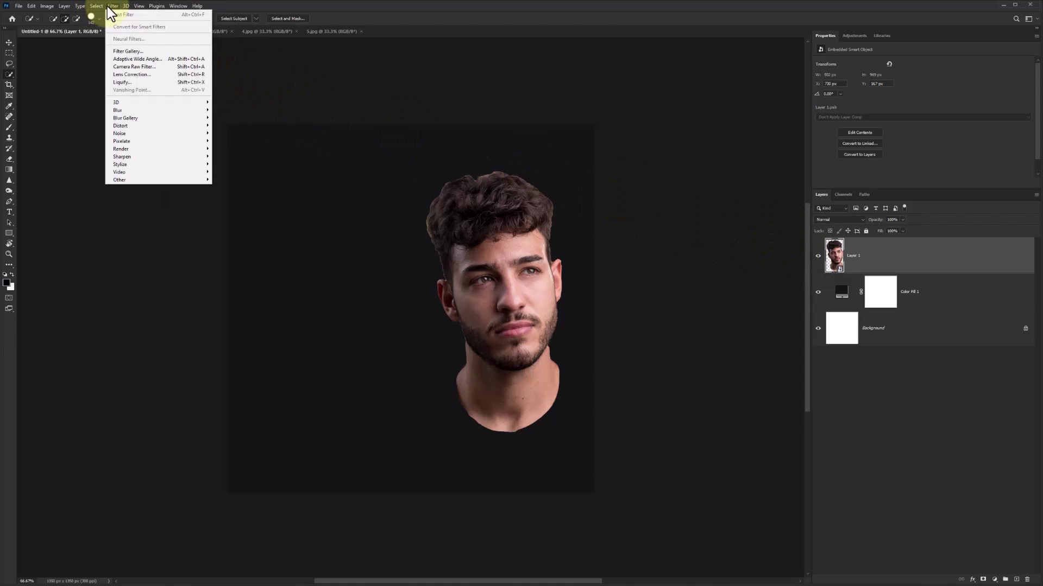
click(133, 68)
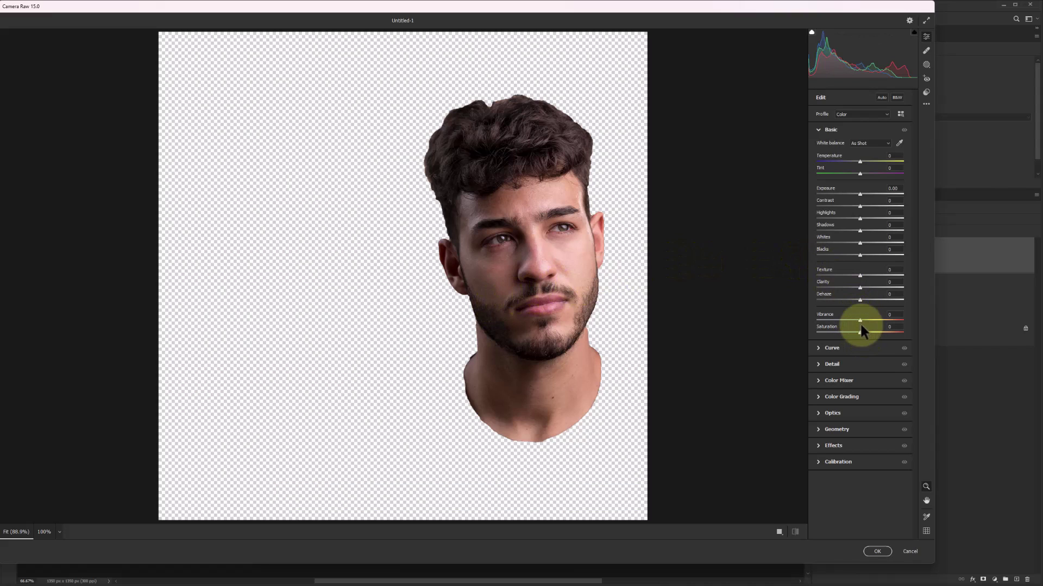
drag(860, 320, 804, 332)
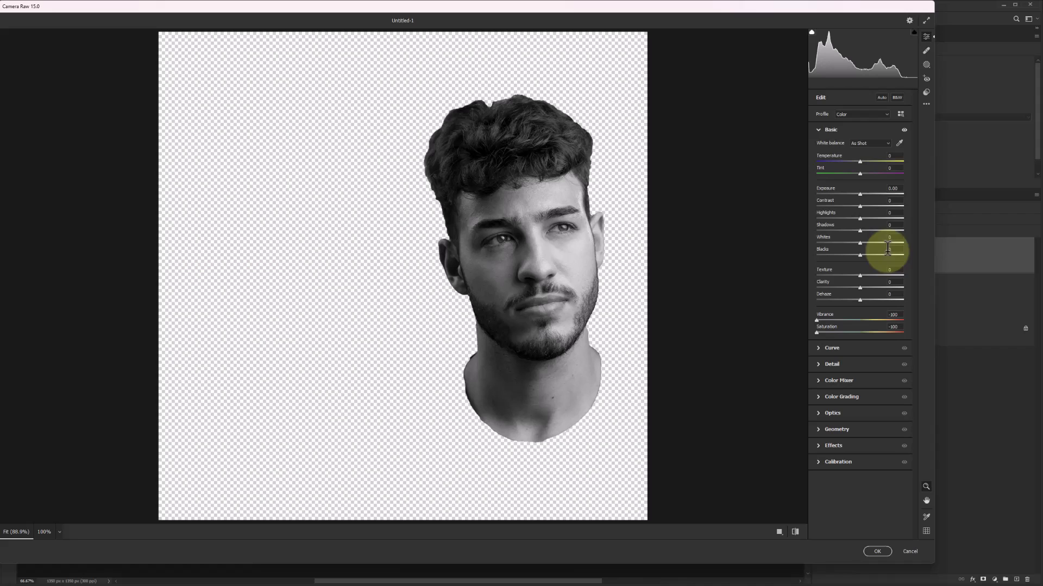
- Set Contrast to +58, Highlights +14, Shadows -4, Texture +11, Clarity +8 and Dehaze +10, and apply the Camera Raw Filter
drag(861, 193, 855, 227)
double_click(862, 194)
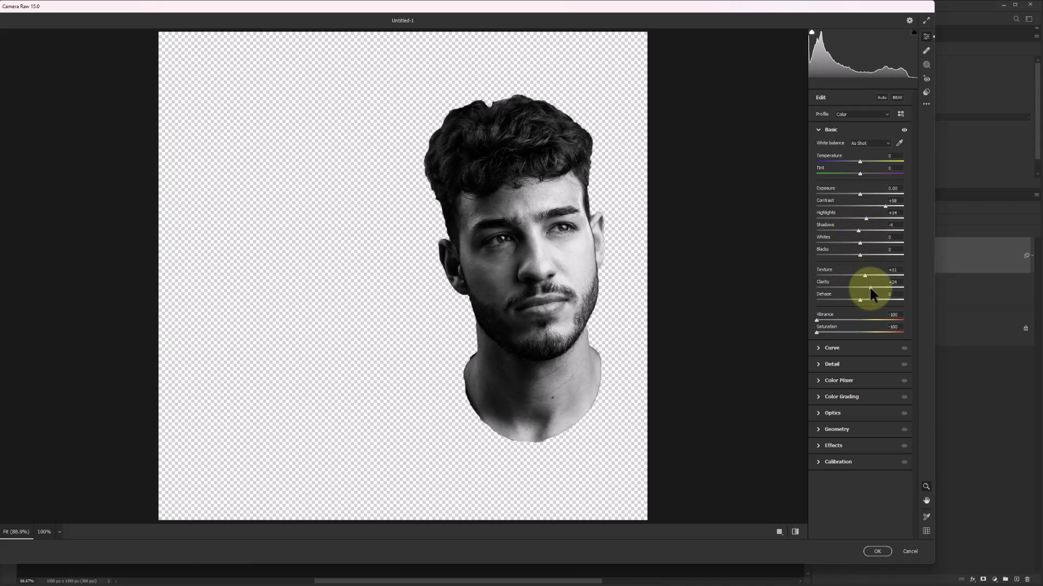
drag(869, 288, 862, 287)
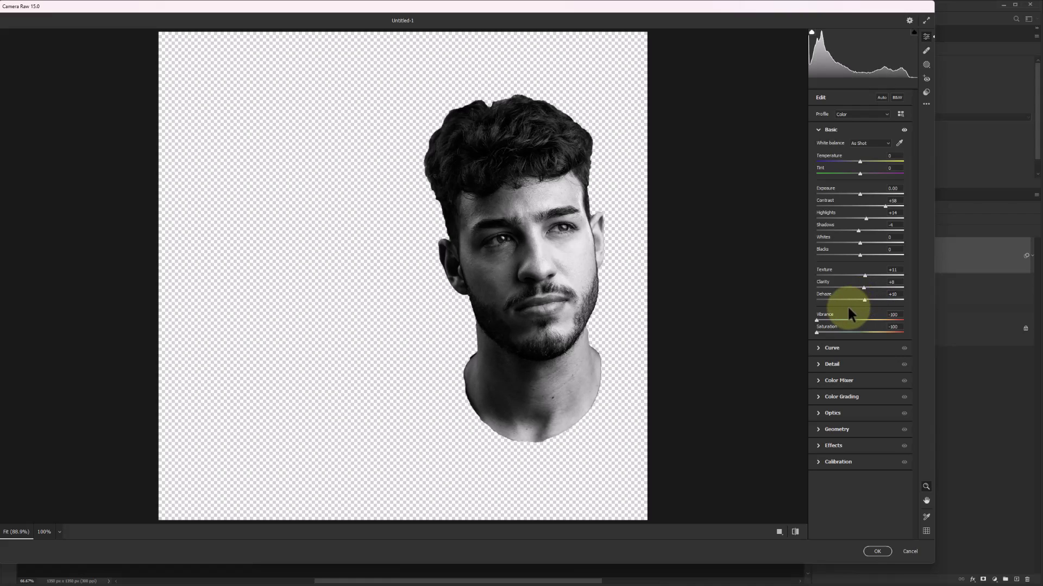
click(877, 552)
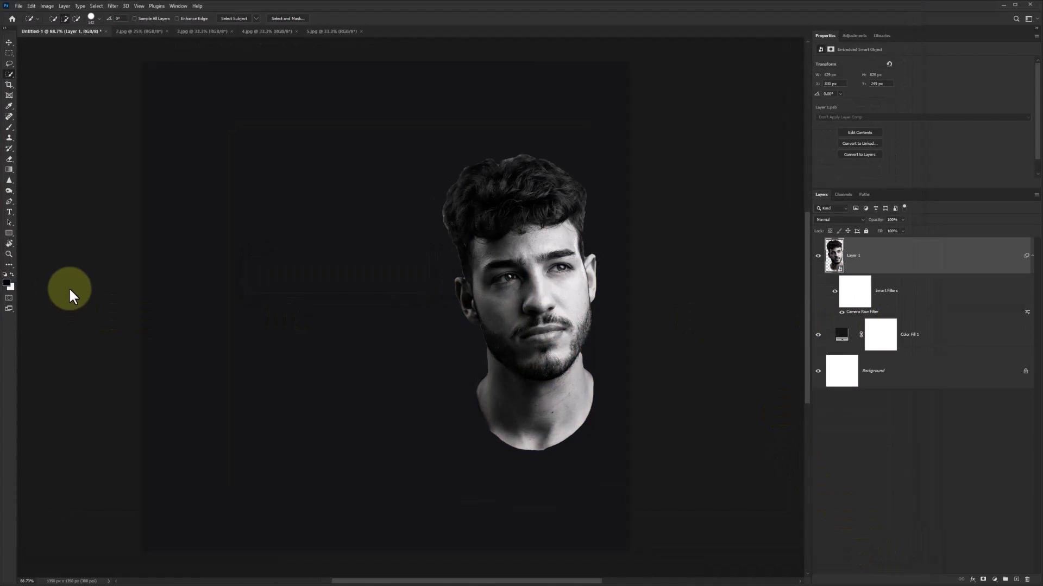
- Draw a very thin vertical rectangle with white fill and scale it into a line crossing the man's face, extending above and below the head
click(59, 286)
key(v)
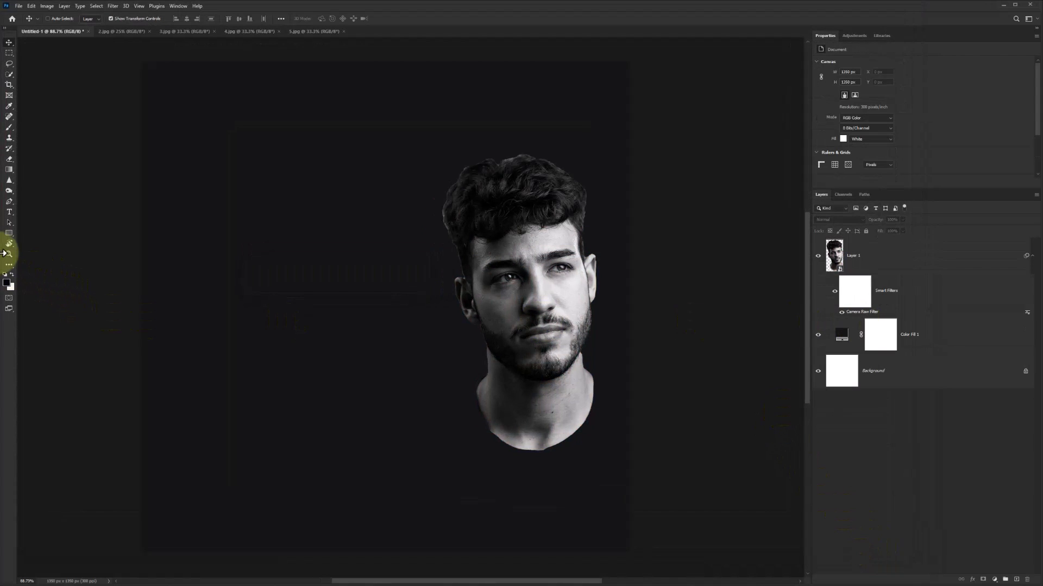
right_click(8, 233)
click(41, 234)
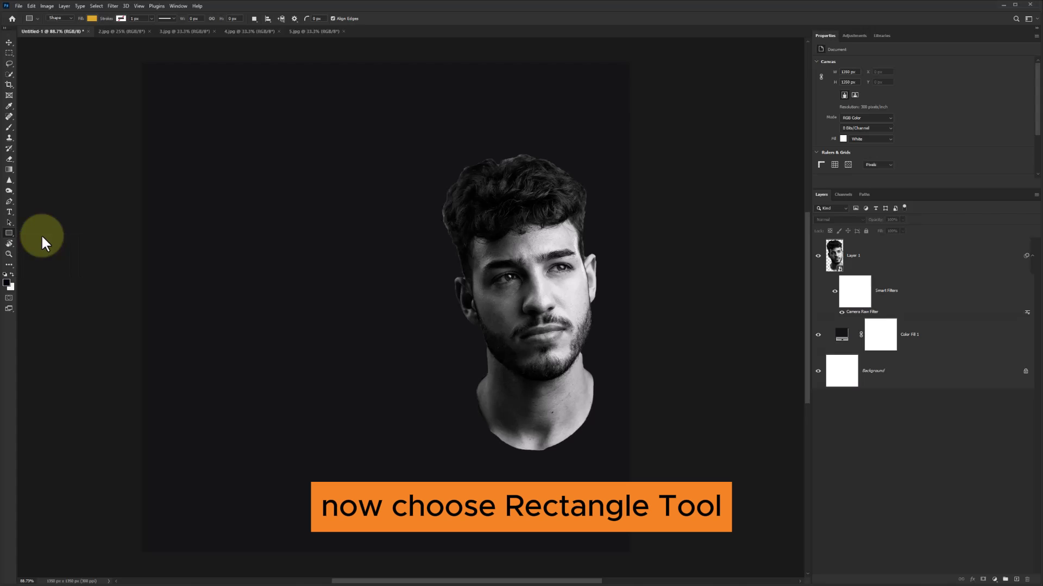
click(92, 19)
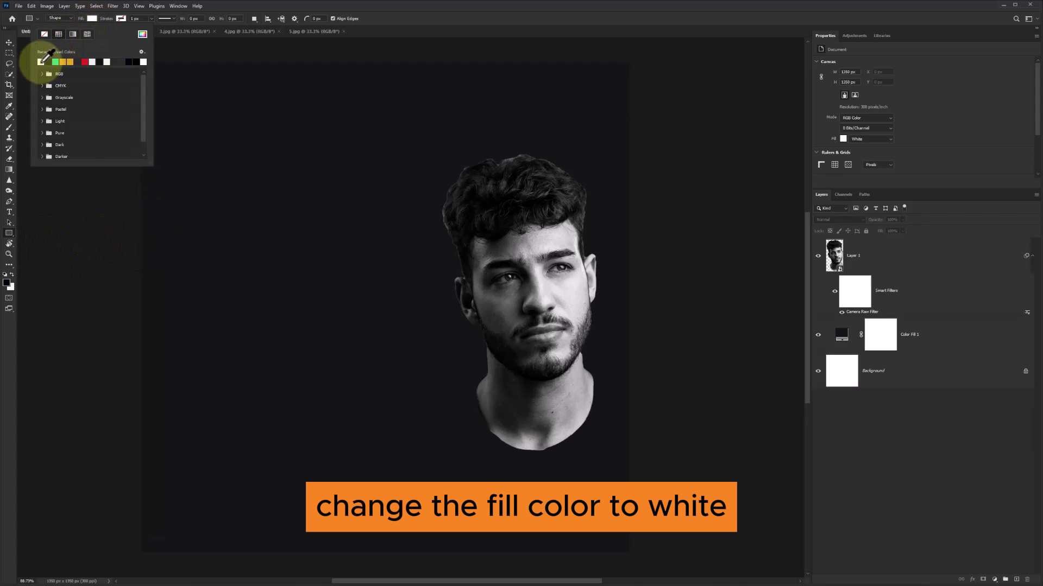
click(42, 62)
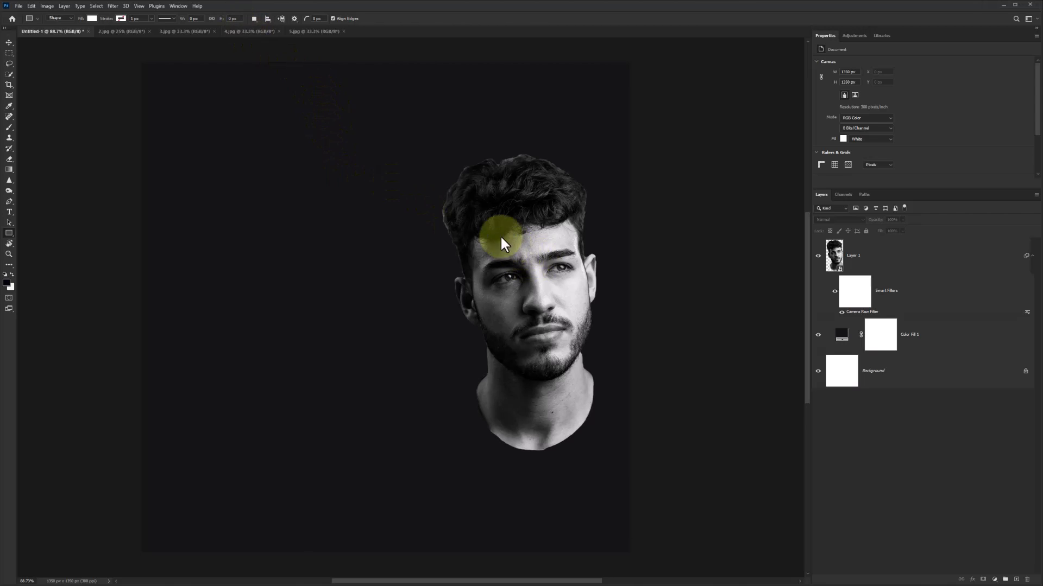
drag(435, 152, 441, 212)
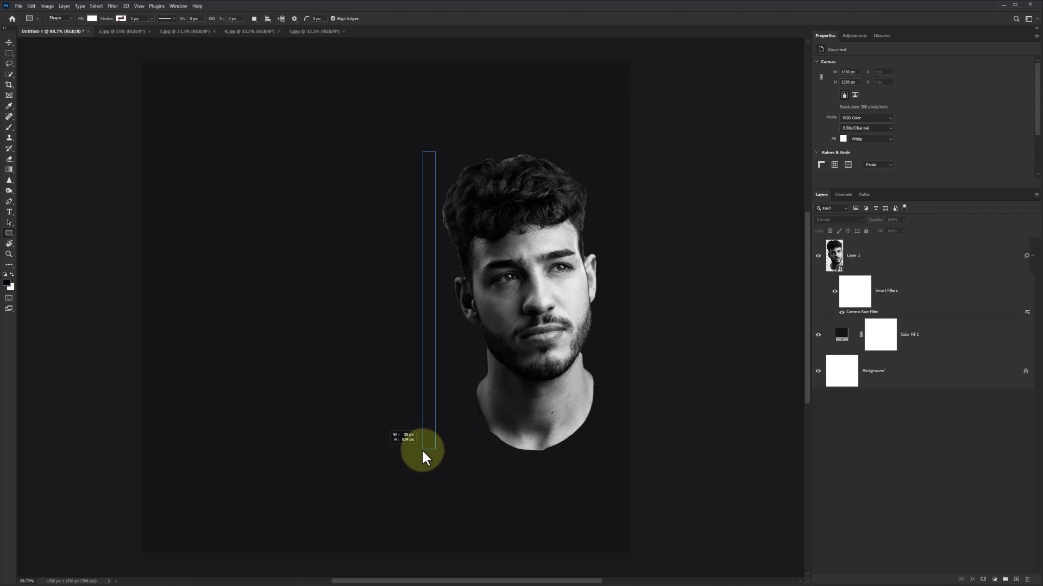
drag(434, 465, 487, 491)
click(8, 43)
click(404, 19)
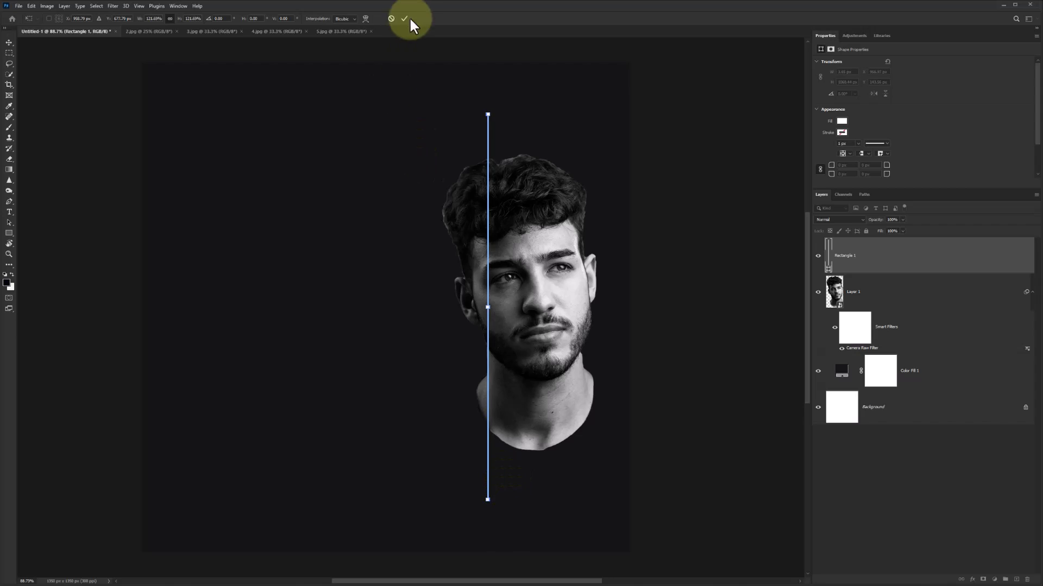
- Add a layer mask to the white line and fade its upper and lower ends with a black Soft Round brush
click(983, 580)
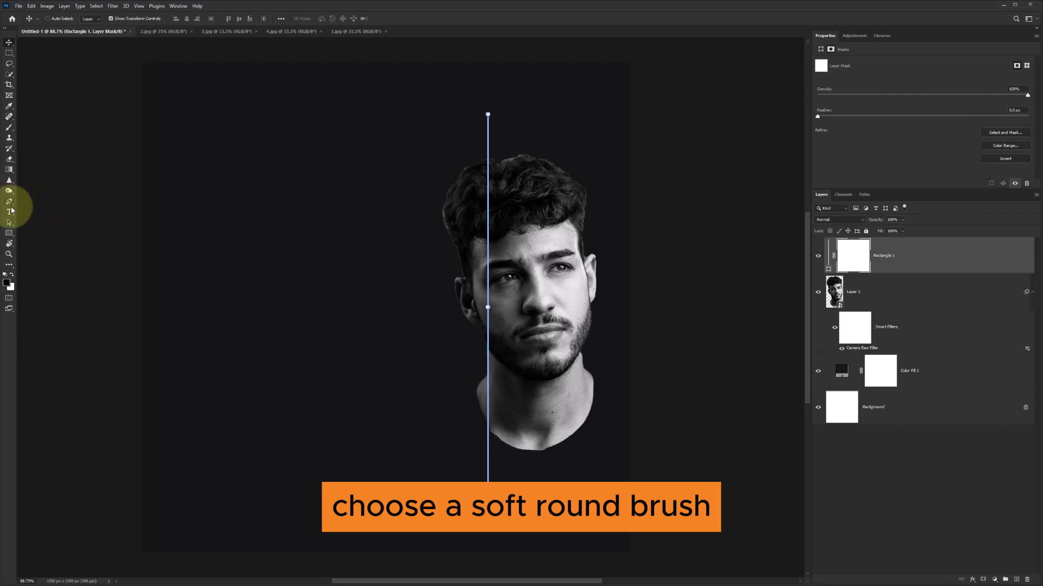
right_click(10, 127)
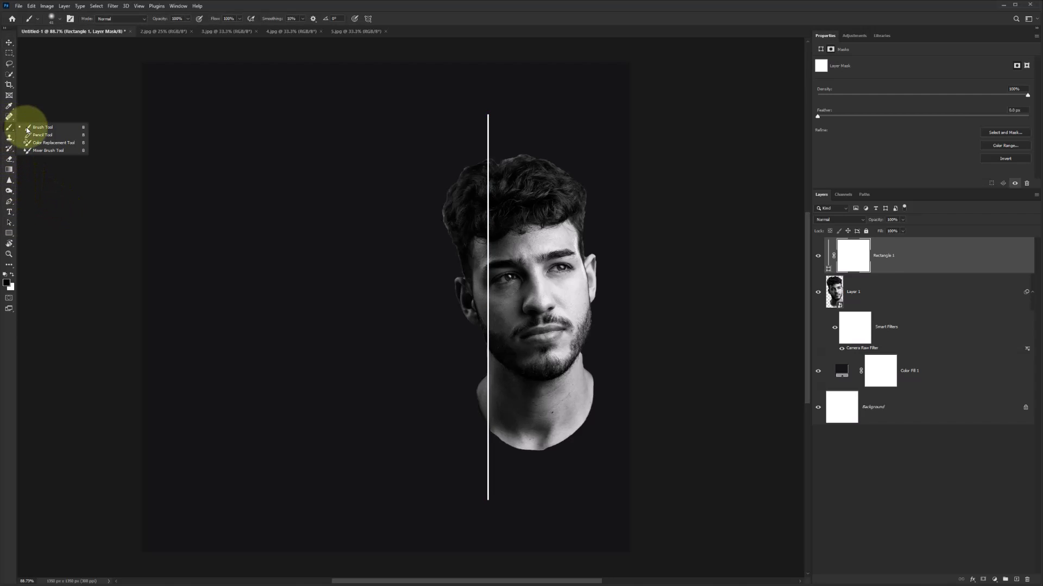
click(44, 128)
right_click(402, 239)
click(439, 341)
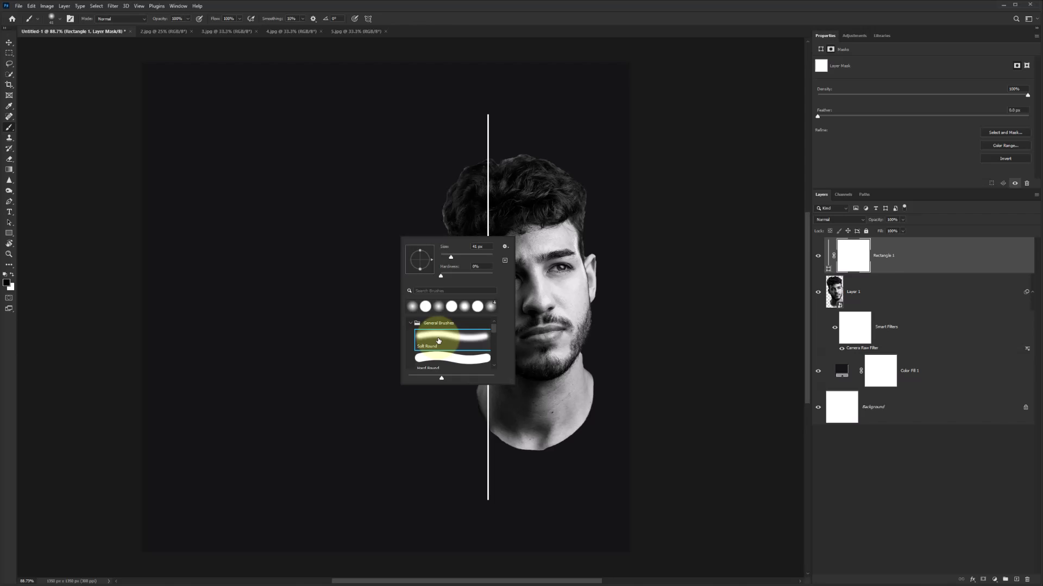
key(Return)
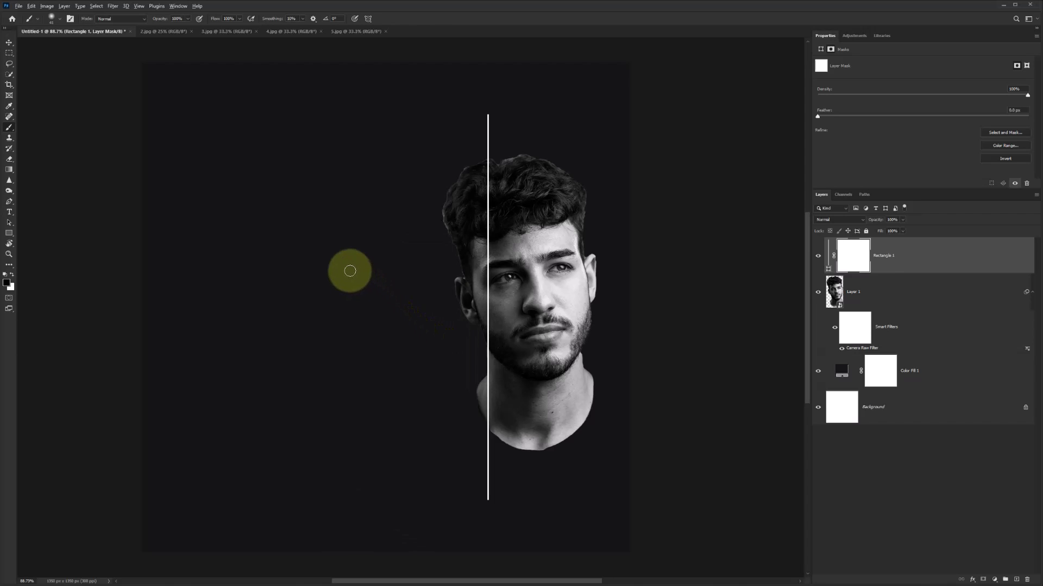
drag(350, 270, 373, 282)
click(95, 312)
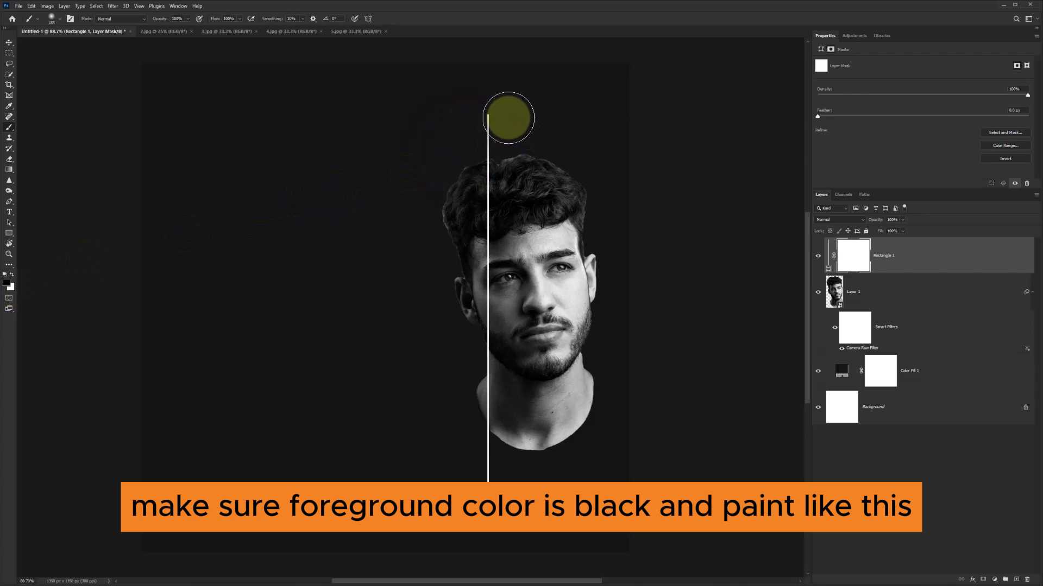
mouse_move(508, 118)
mouse_down()
mouse_move(489, 97)
mouse_move(458, 119)
mouse_move(467, 103)
mouse_up()
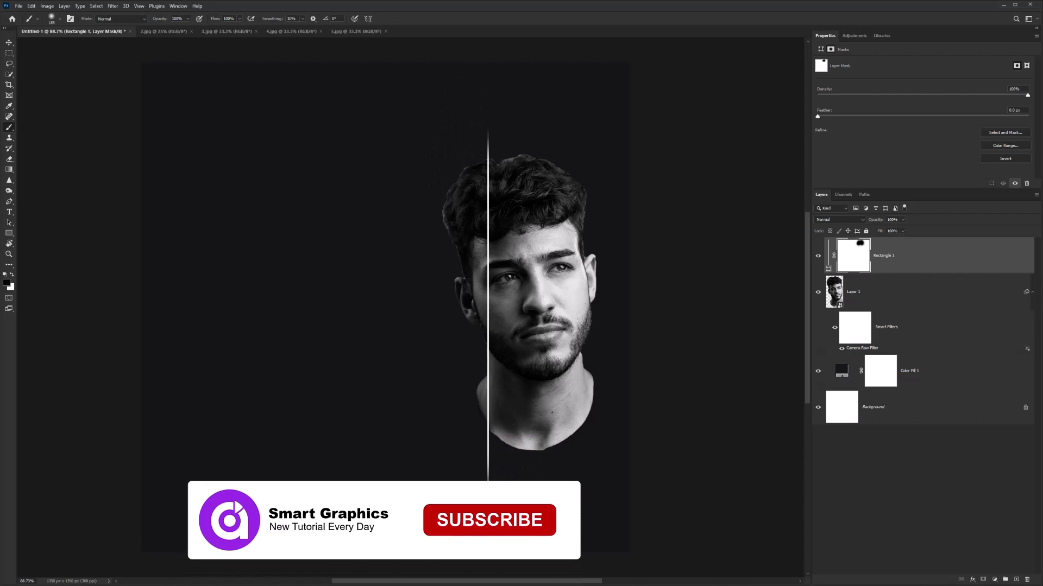
drag(497, 524, 506, 496)
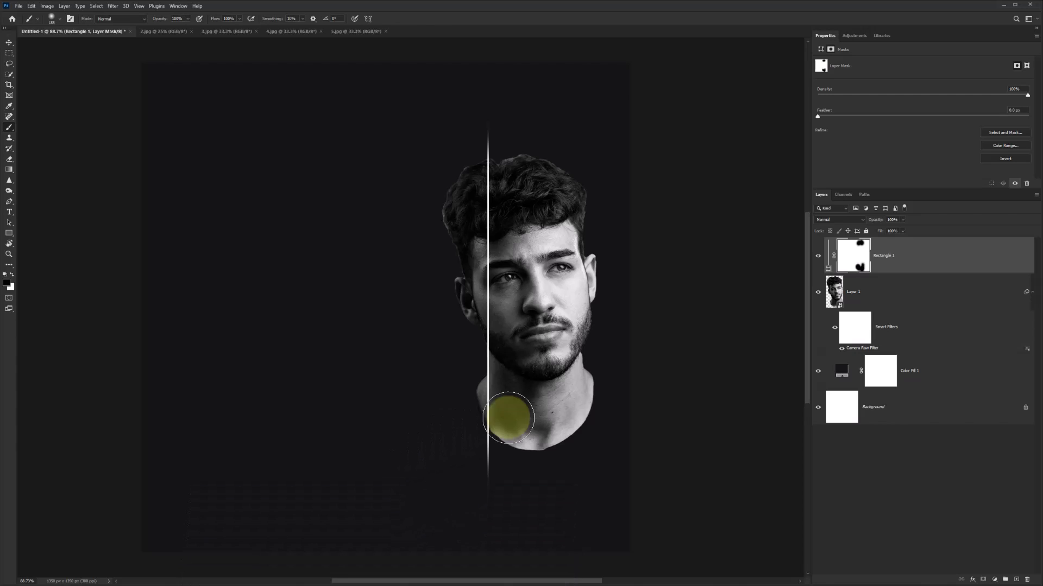
- Add a layer mask to the head layer and hide the part left of the white line with a black Hard Round brush
click(903, 296)
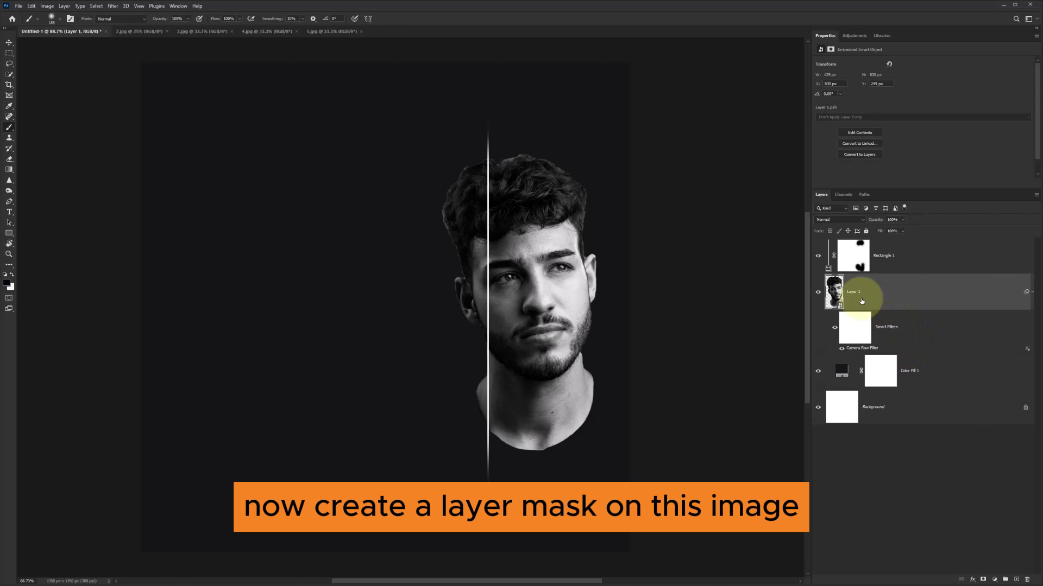
click(983, 580)
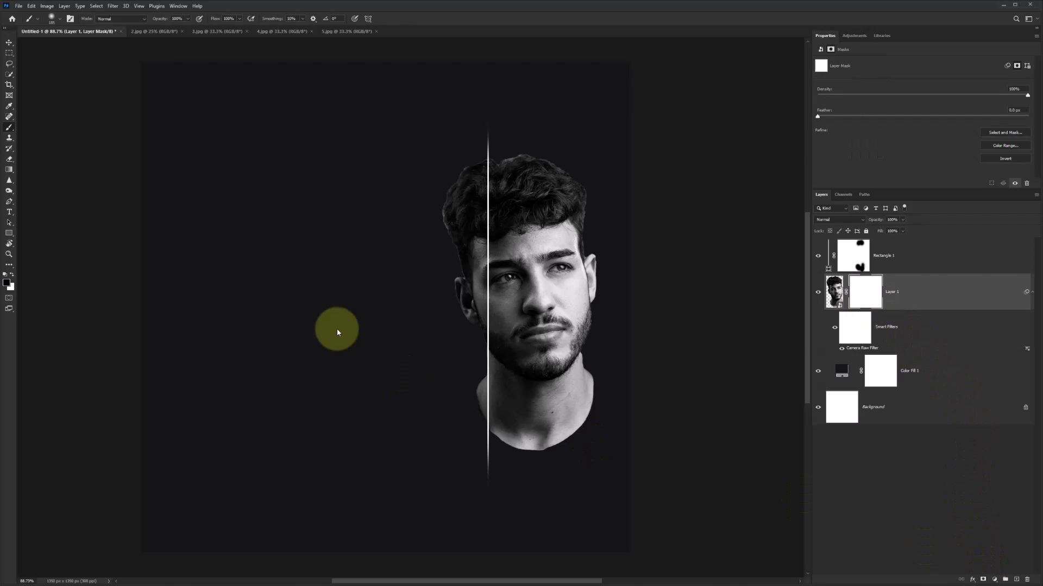
right_click(270, 219)
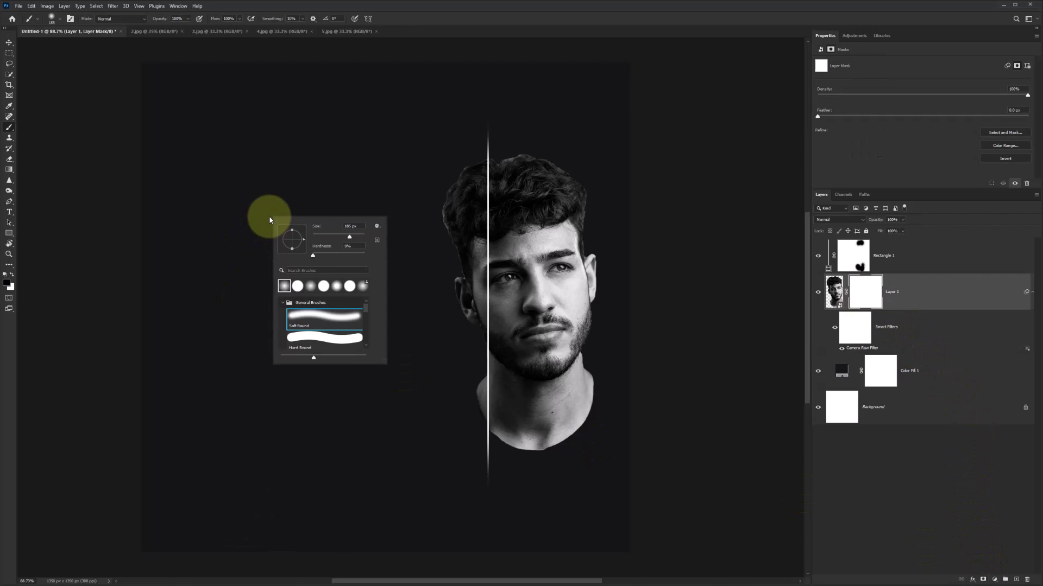
click(313, 340)
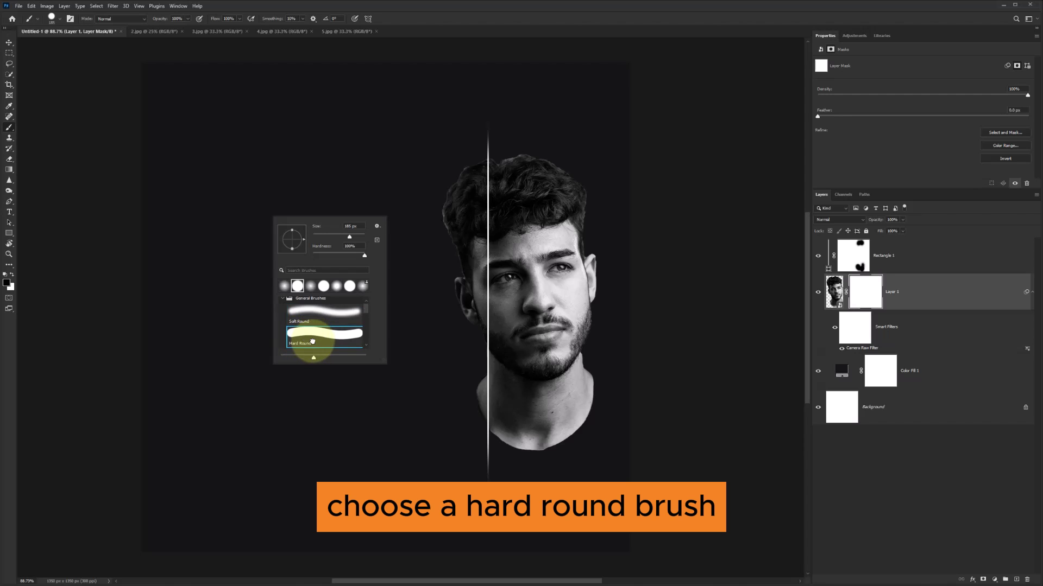
click(891, 474)
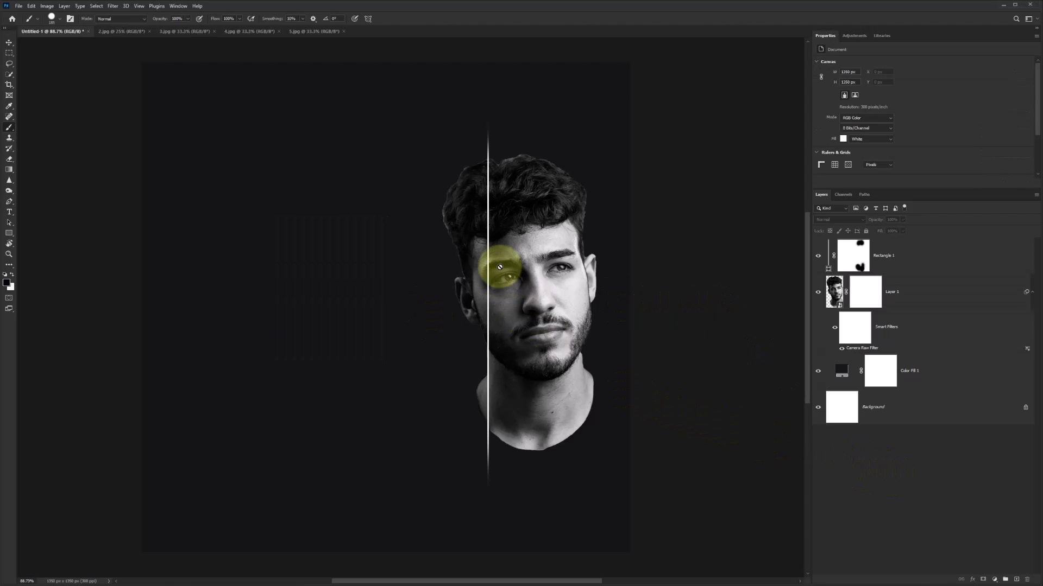
click(858, 254)
click(864, 291)
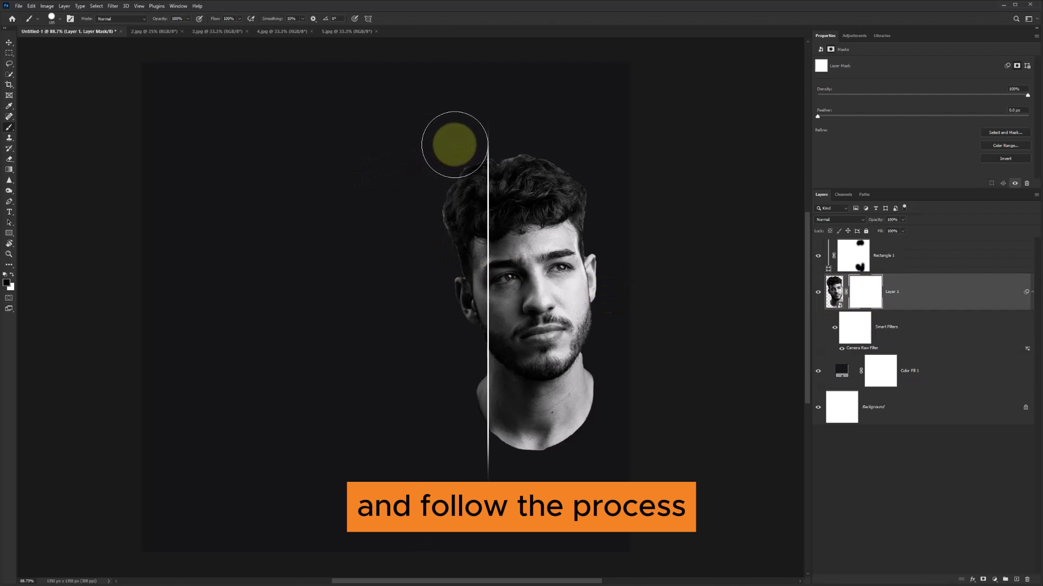
drag(455, 145, 451, 496)
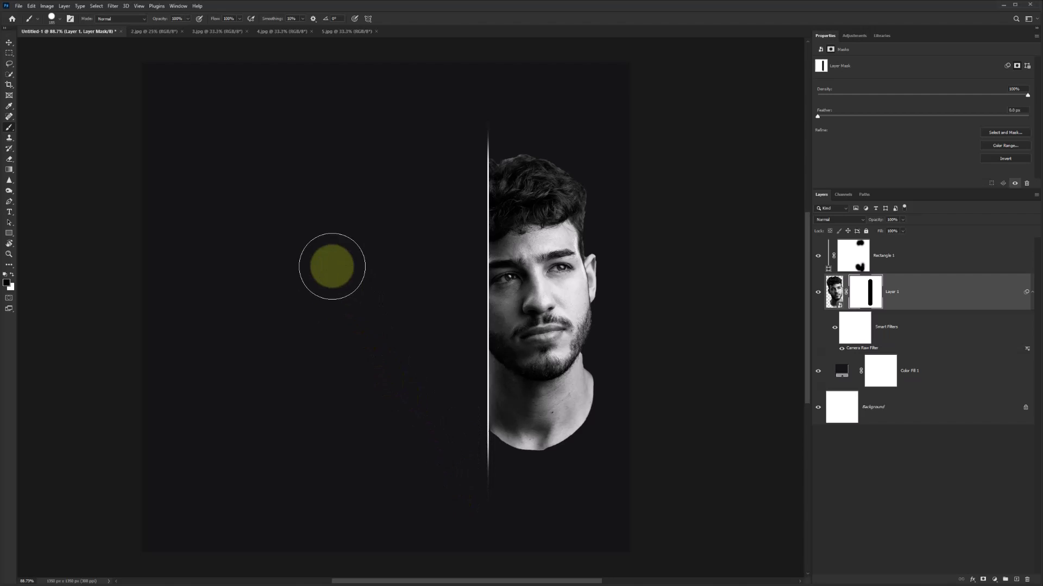
- Fade the neck, shoulder edge and outer hair on the head layer's mask with a Soft Round brush
right_click(318, 250)
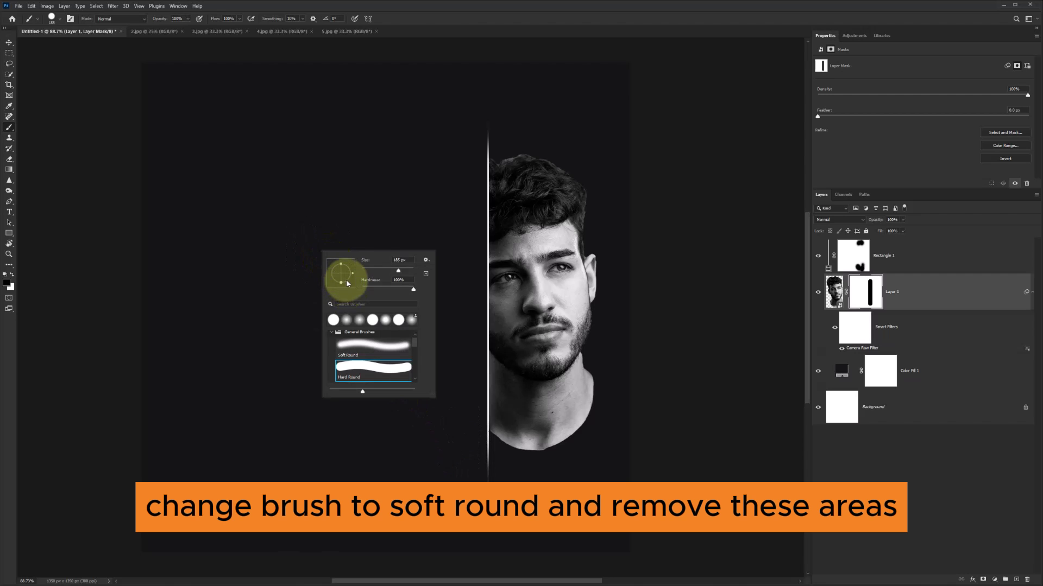
click(361, 349)
click(529, 15)
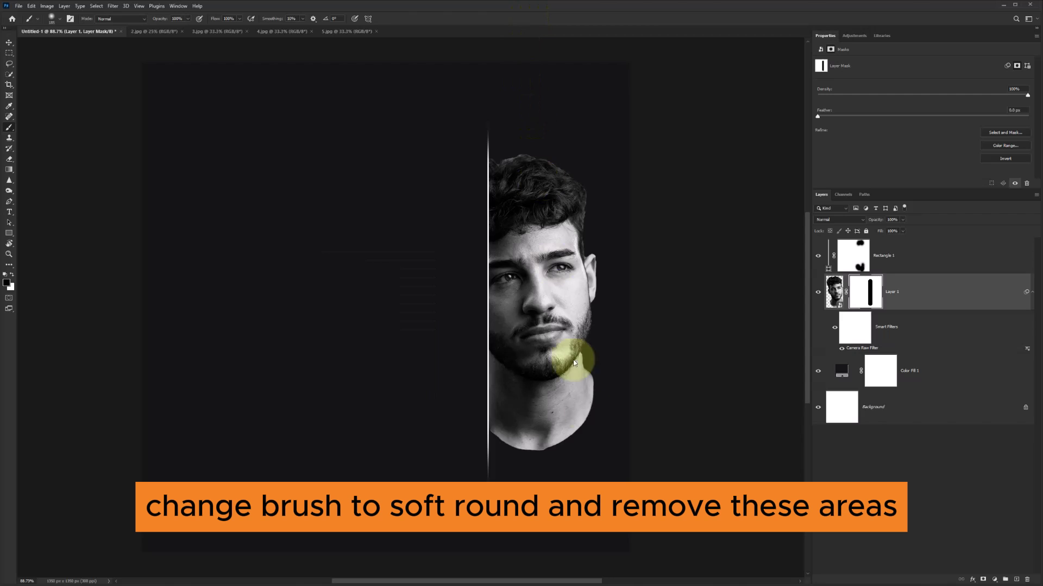
mouse_move(531, 462)
mouse_down()
mouse_move(513, 475)
mouse_move(496, 467)
mouse_move(544, 481)
mouse_move(602, 451)
mouse_move(579, 463)
mouse_move(621, 384)
mouse_up()
alt+right_click(619, 372)
alt+right_click(627, 214)
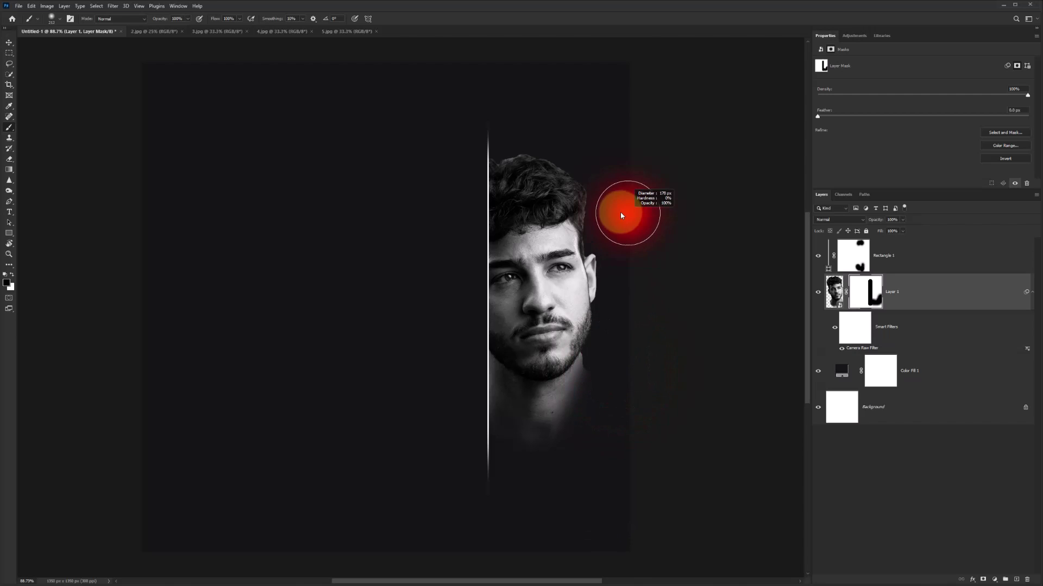
mouse_move(610, 214)
mouse_down()
mouse_move(591, 163)
mouse_move(521, 130)
mouse_move(468, 149)
mouse_move(442, 219)
mouse_move(555, 452)
mouse_move(485, 458)
mouse_move(543, 465)
mouse_up()
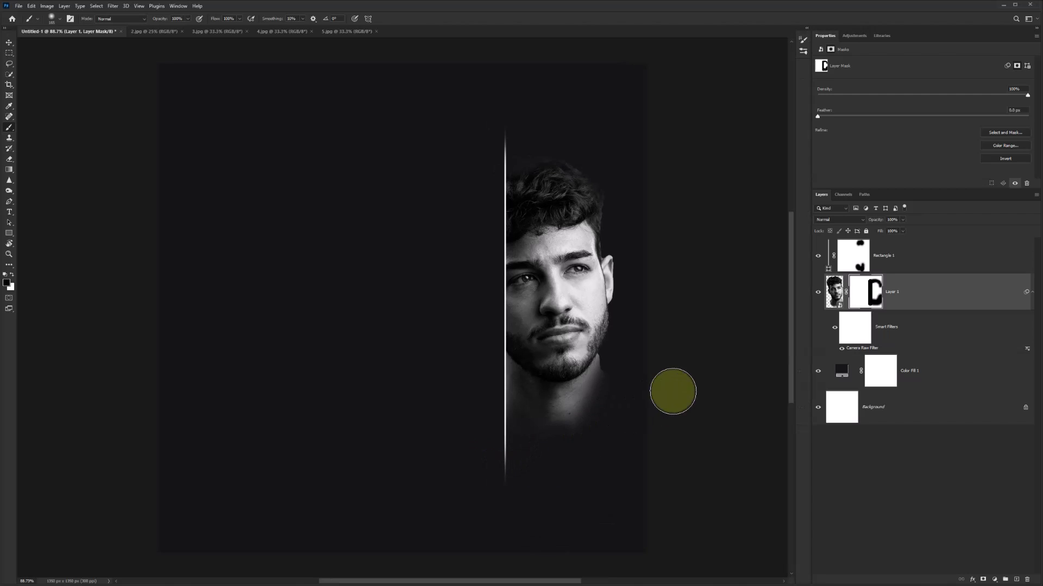
- Select the Color Fill 1 layer, then copy the laughing man's head and neck from 2.jpg using Quick Selection and close that image
click(905, 328)
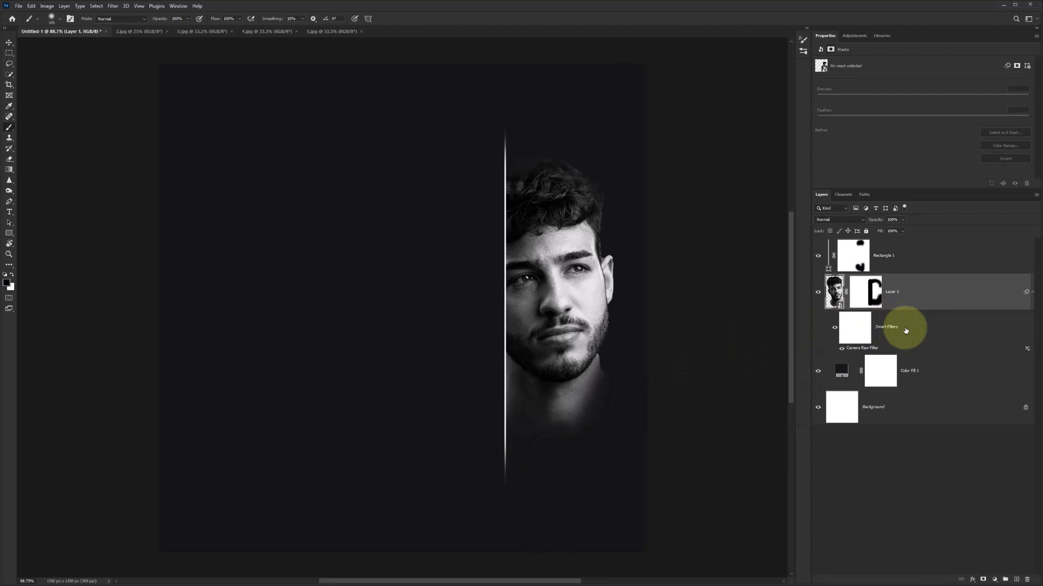
click(918, 368)
click(140, 31)
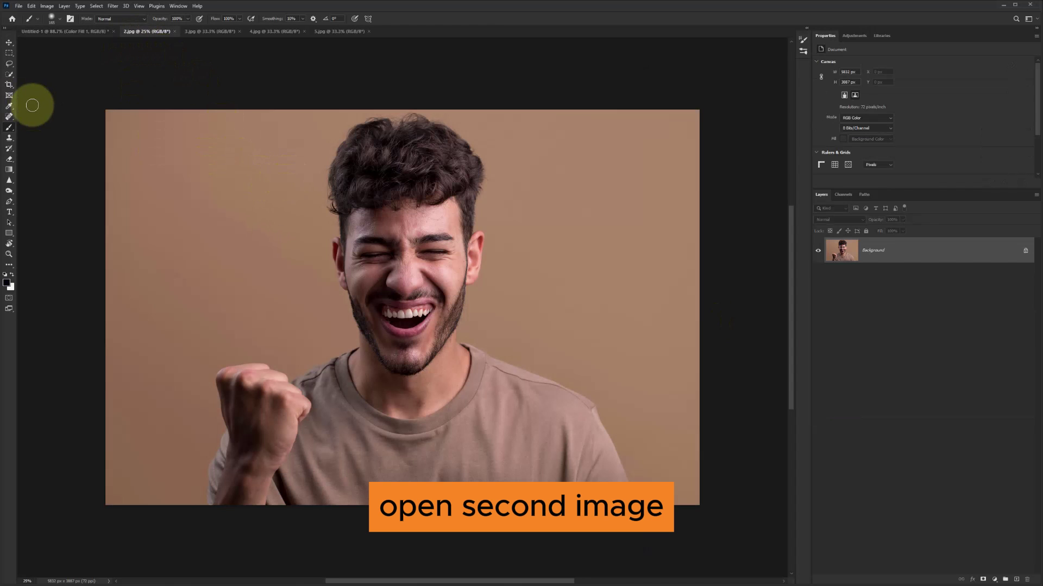
mouse_move(418, 156)
mouse_down()
mouse_move(393, 197)
mouse_move(408, 254)
mouse_move(396, 274)
mouse_move(370, 278)
mouse_move(340, 255)
mouse_move(346, 277)
mouse_move(347, 254)
mouse_move(475, 242)
mouse_move(380, 303)
mouse_move(443, 376)
mouse_move(344, 264)
mouse_up()
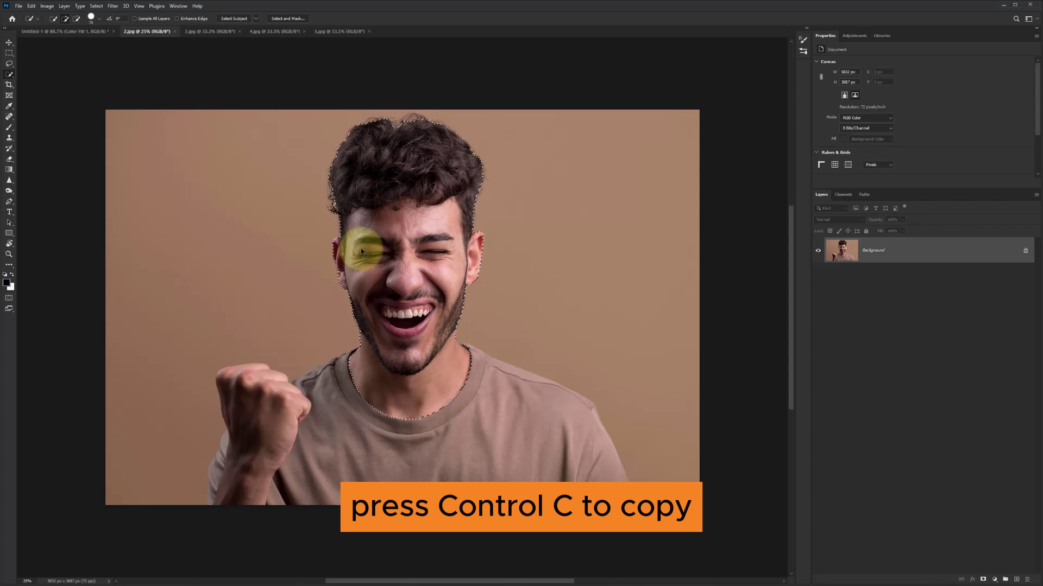
click(175, 31)
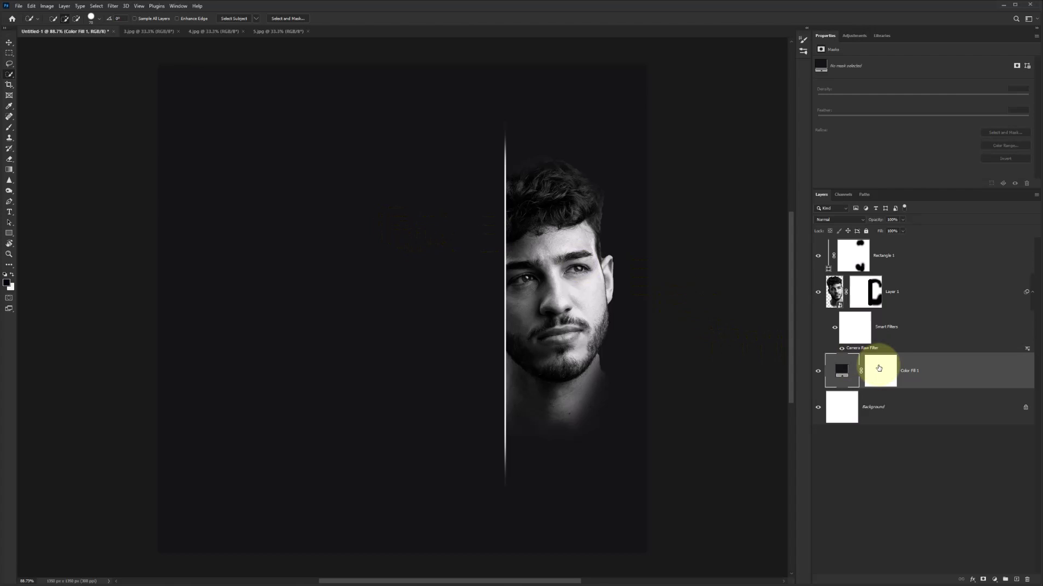
- Paste the laughing head above Color Fill 1, scale it to about 24% and place it against the left side of the white line
key(ctrl+v)
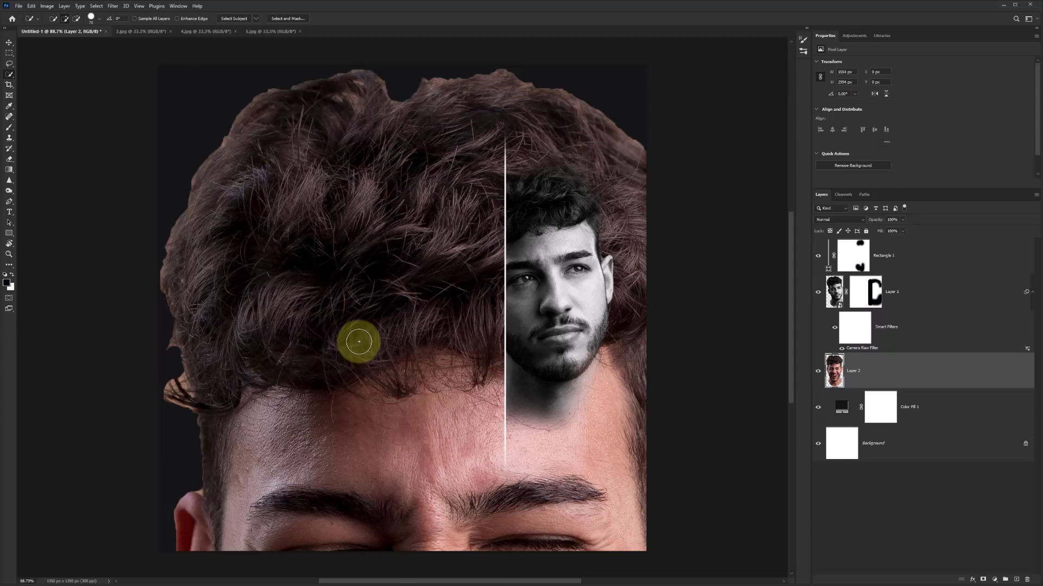
key(ctrl+t)
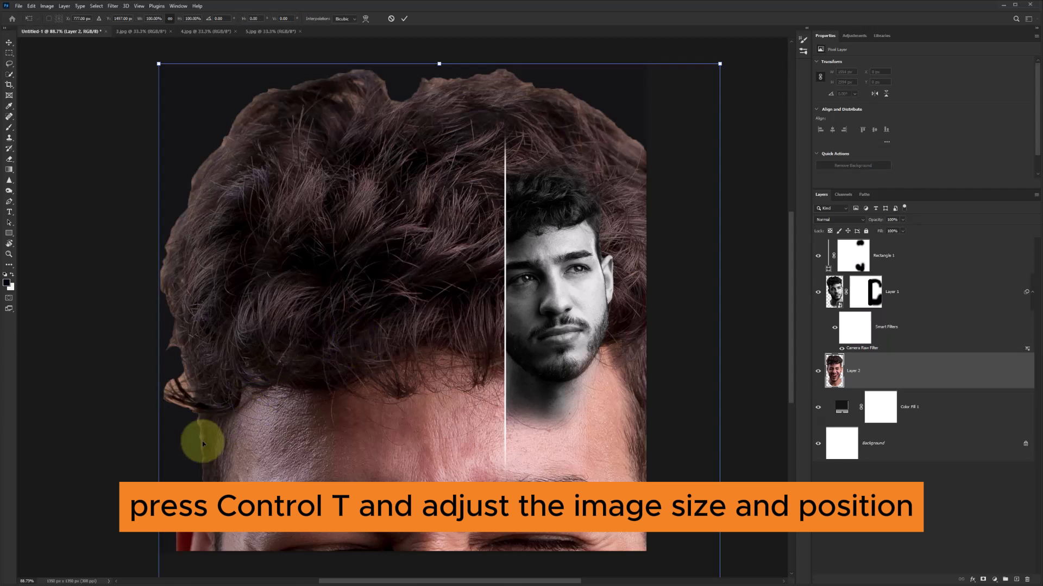
mouse_move(158, 452)
mouse_down()
mouse_move(419, 384)
mouse_move(568, 431)
mouse_move(415, 240)
mouse_move(355, 349)
mouse_move(442, 360)
mouse_move(400, 384)
mouse_move(449, 368)
mouse_move(404, 384)
mouse_move(396, 369)
mouse_up()
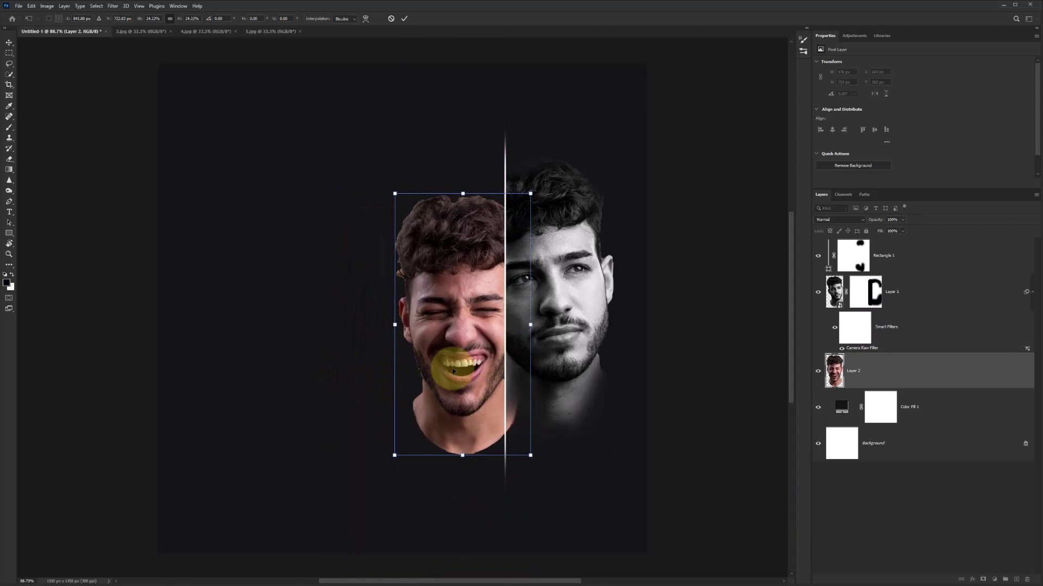
key(Return)
key(w)
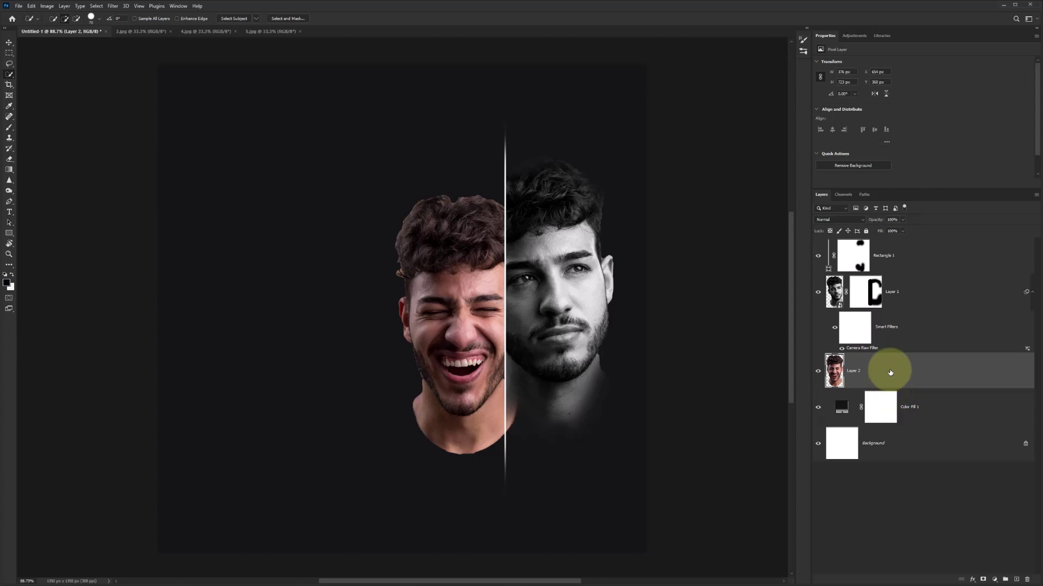
- Convert Layer 2 to a Smart Object, copy Layer 1's Camera Raw smart filter onto it and collapse the filter list
right_click(890, 372)
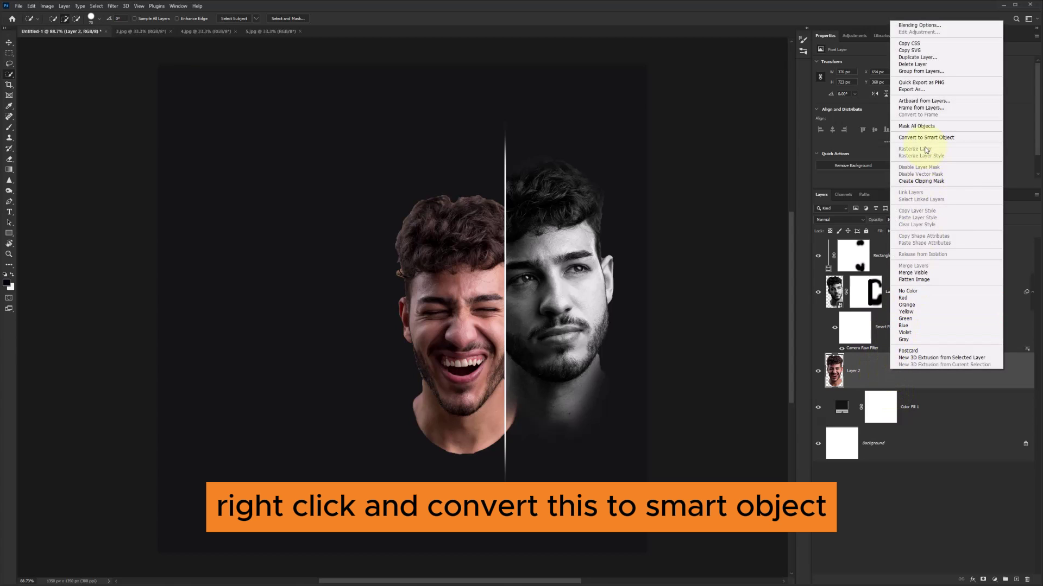
click(919, 139)
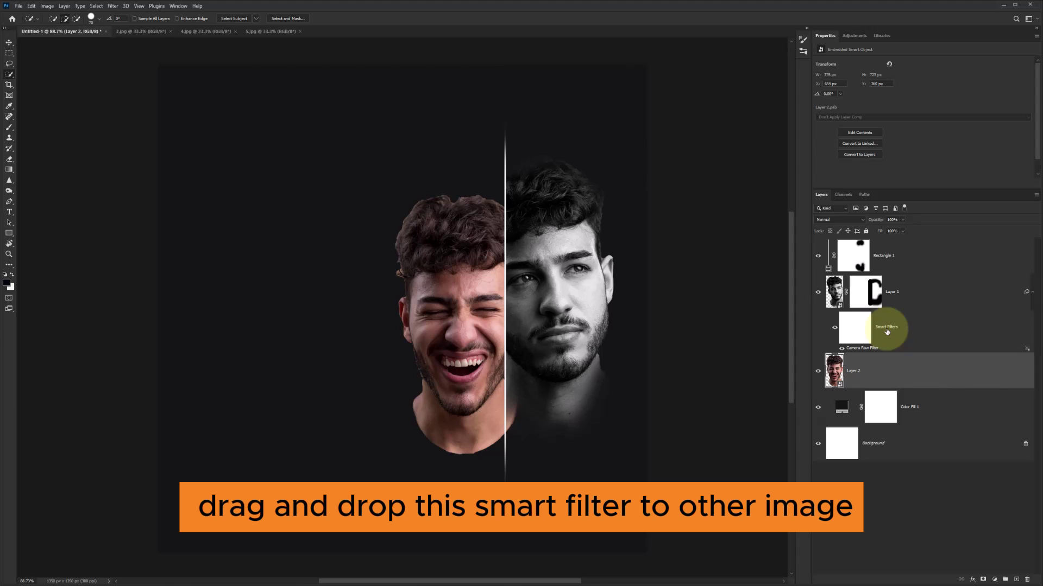
mouse_move(875, 379)
mouse_down()
mouse_move(886, 355)
mouse_move(875, 326)
mouse_move(878, 371)
mouse_up()
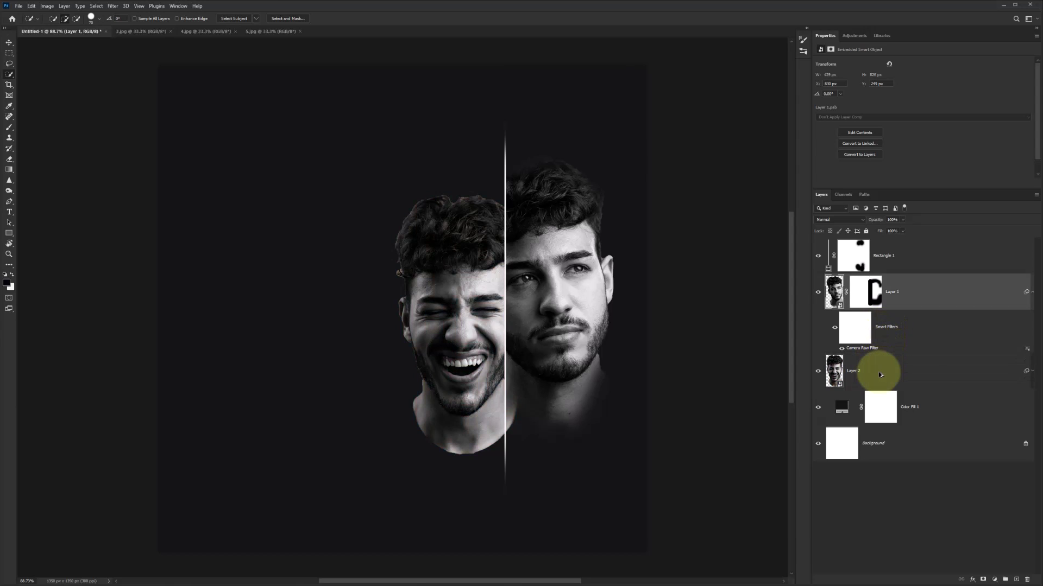
click(1032, 293)
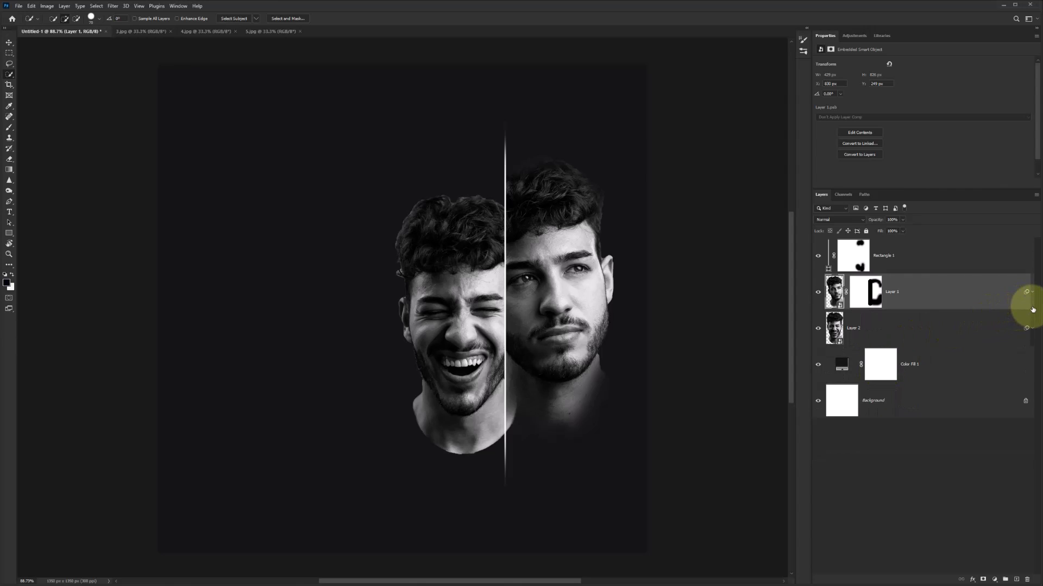
- Add a layer mask to Layer 2 and fade out the laughing man's lower neck with a black Soft Round brush
click(888, 336)
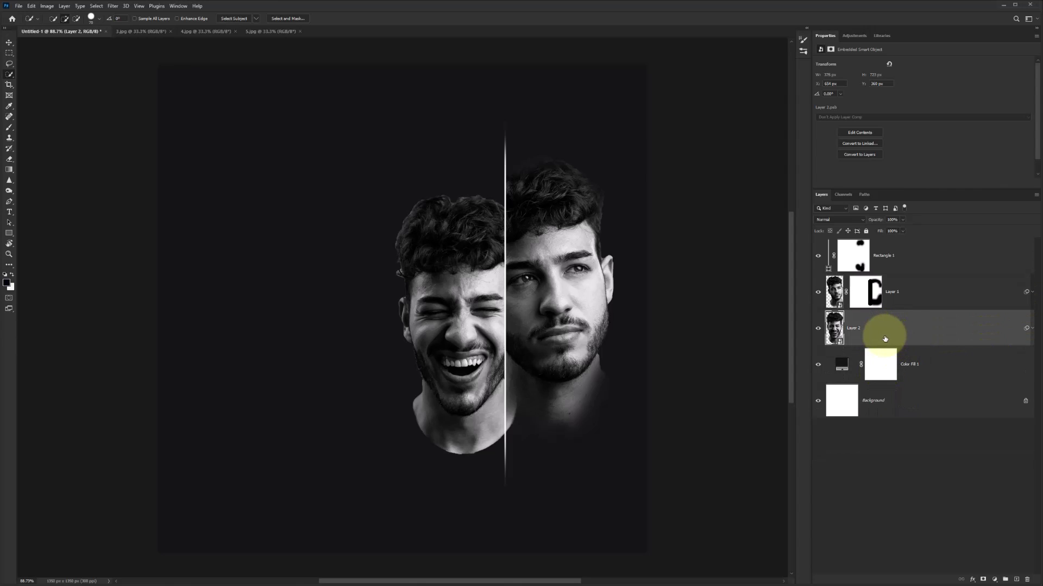
click(984, 580)
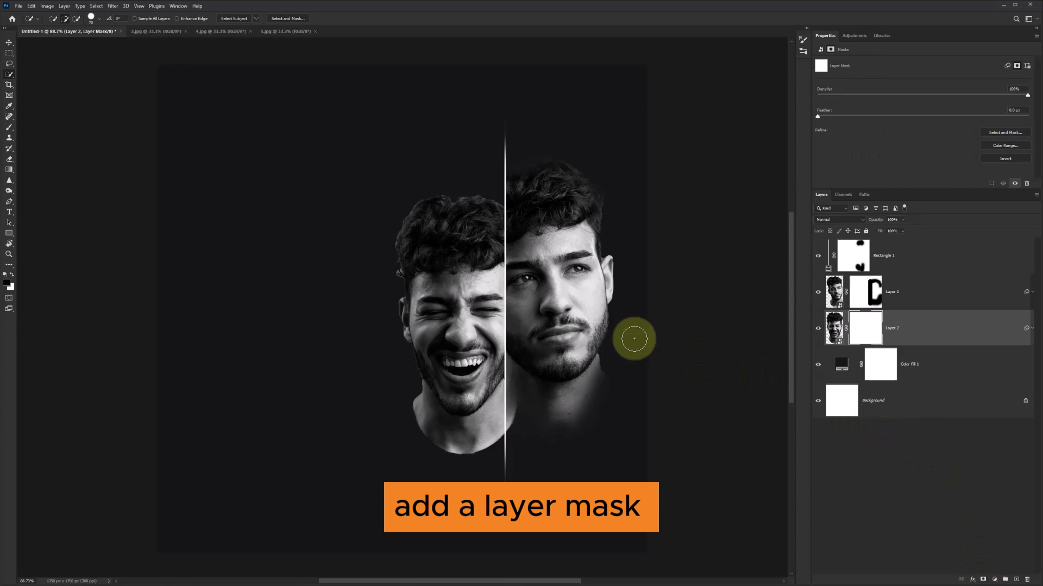
click(10, 131)
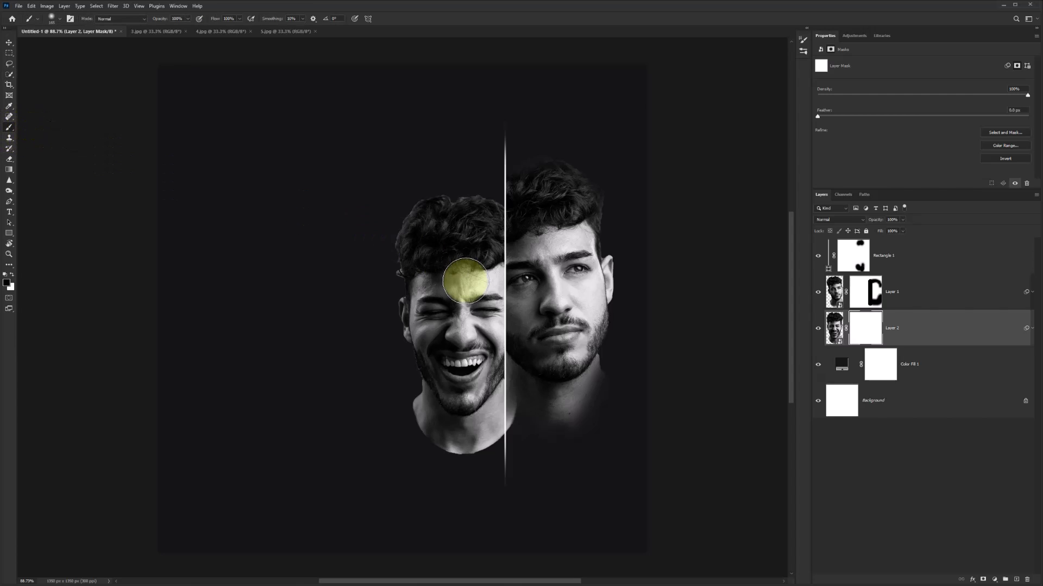
right_click(466, 281)
click(509, 385)
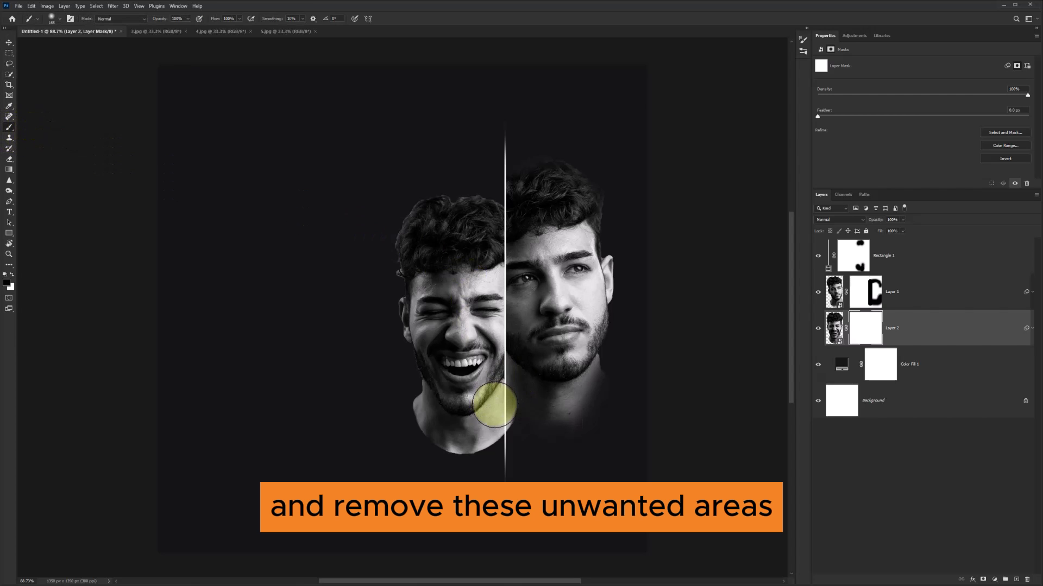
mouse_move(520, 394)
mouse_down()
mouse_move(481, 471)
mouse_move(437, 470)
mouse_move(430, 455)
mouse_move(477, 471)
mouse_move(409, 440)
mouse_move(393, 411)
mouse_move(436, 457)
mouse_move(415, 427)
mouse_move(473, 470)
mouse_move(427, 445)
mouse_move(404, 410)
mouse_up()
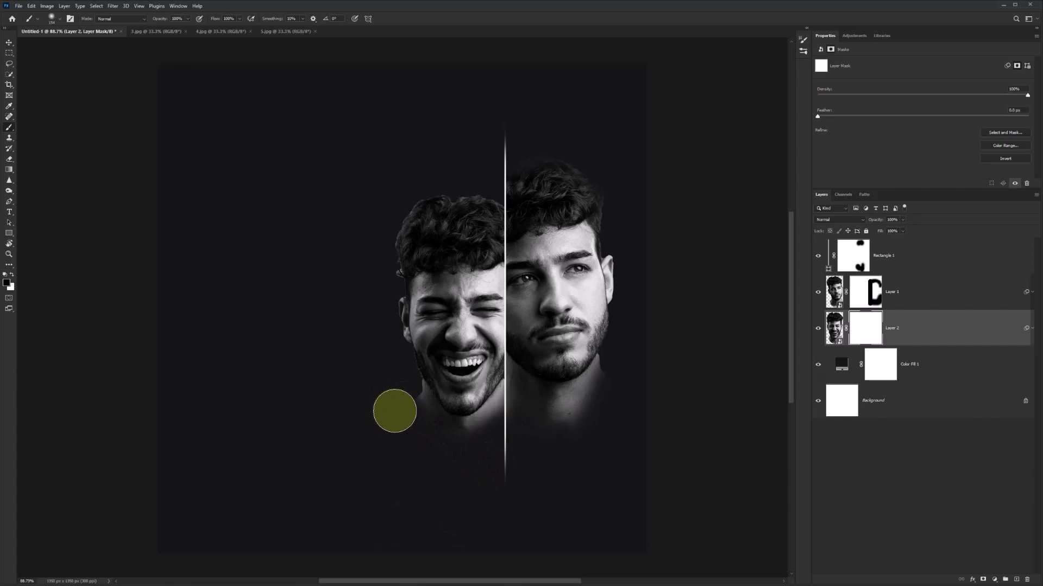
- Duplicate Rectangle 1 and move the copy across the laughing man's outer cheek, to about X 723 px
click(907, 261)
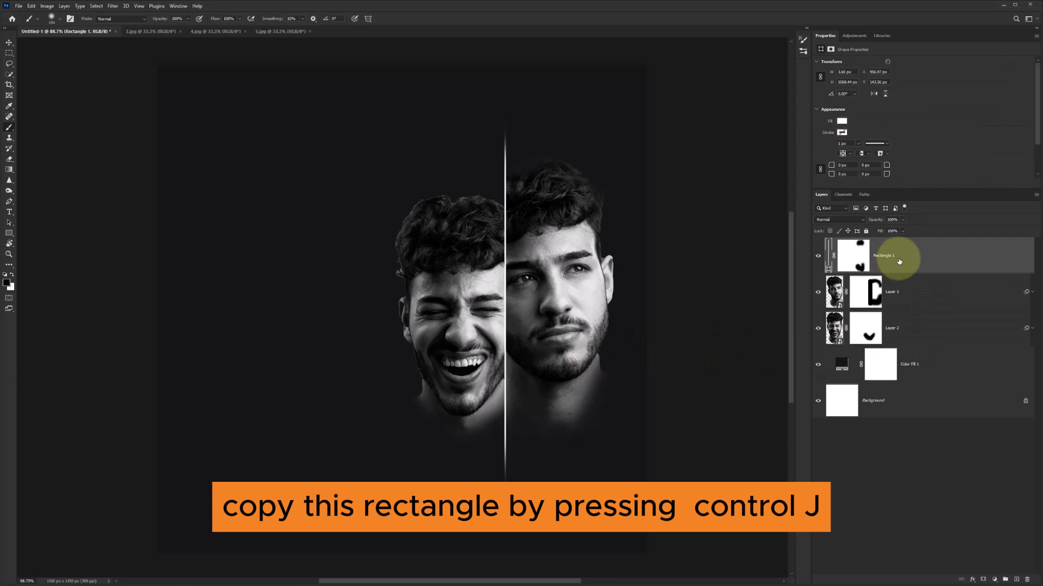
key(ctrl+j)
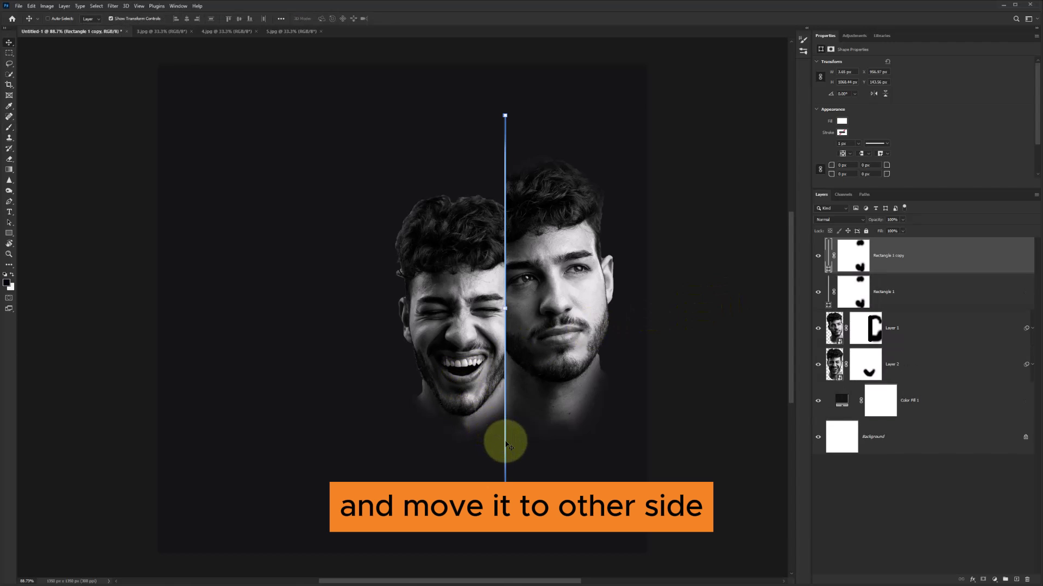
drag(503, 444, 419, 442)
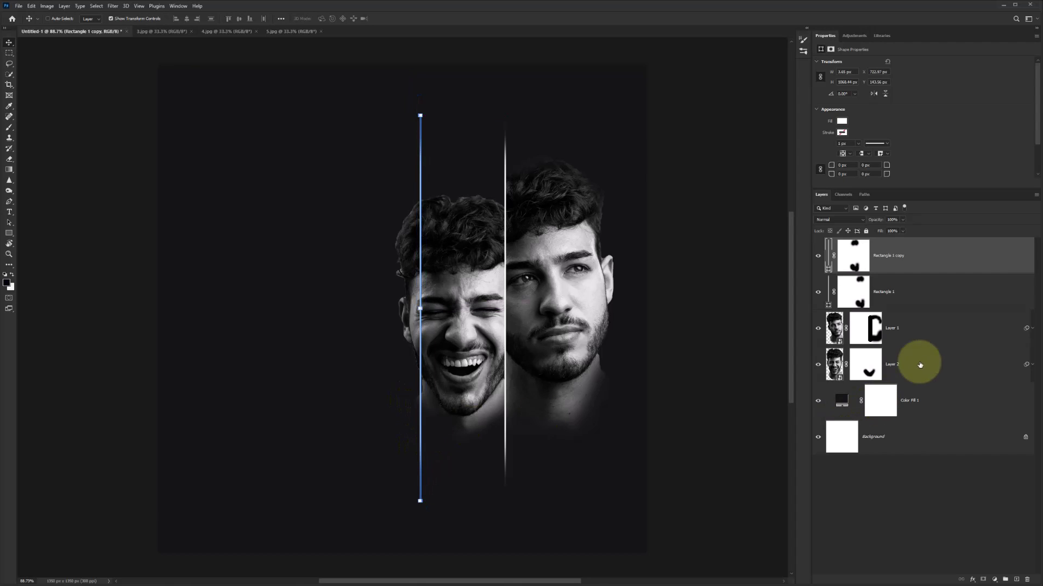
- Mask away the parts of Layer 2 outside the two white lines with a black Hard Round brush
click(928, 335)
click(867, 374)
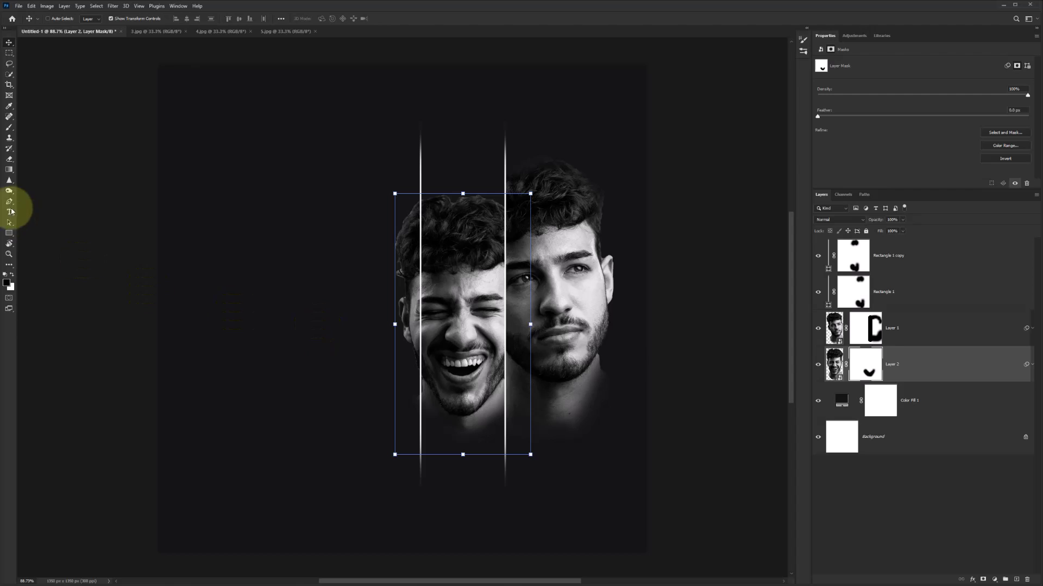
click(10, 128)
right_click(445, 254)
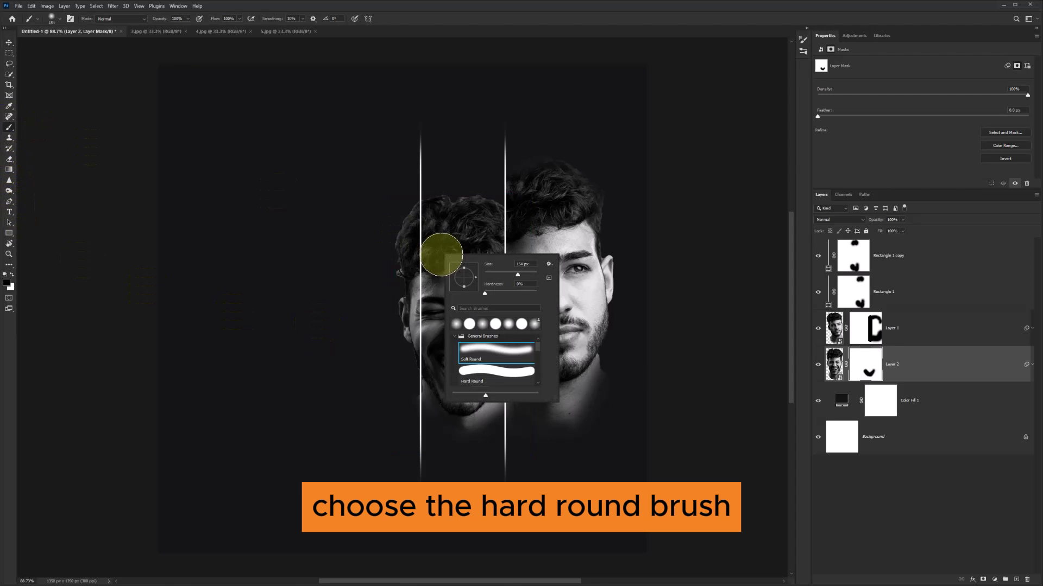
double_click(484, 374)
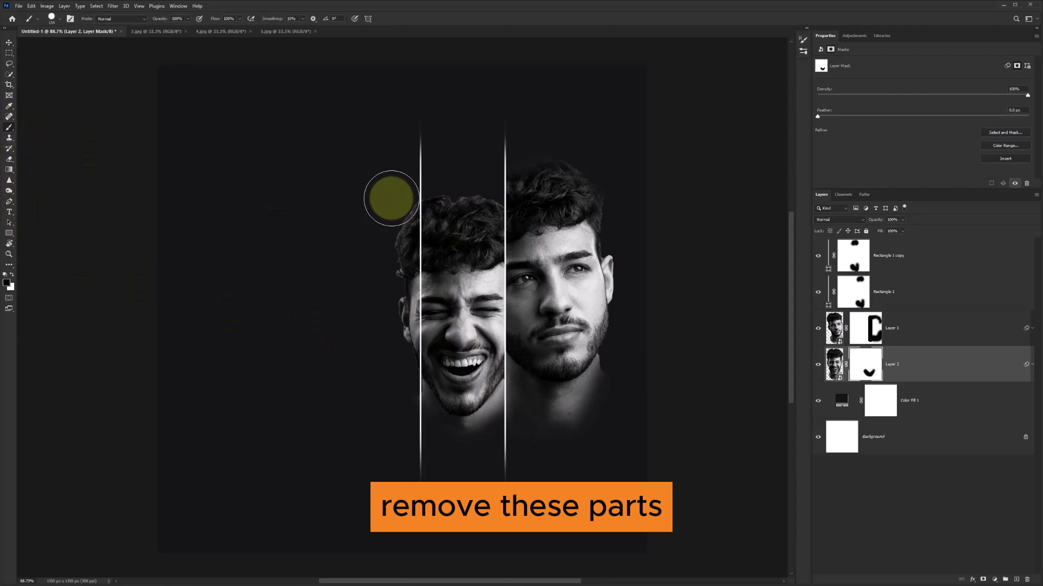
mouse_move(391, 199)
mouse_down()
mouse_move(383, 242)
mouse_move(392, 505)
mouse_up()
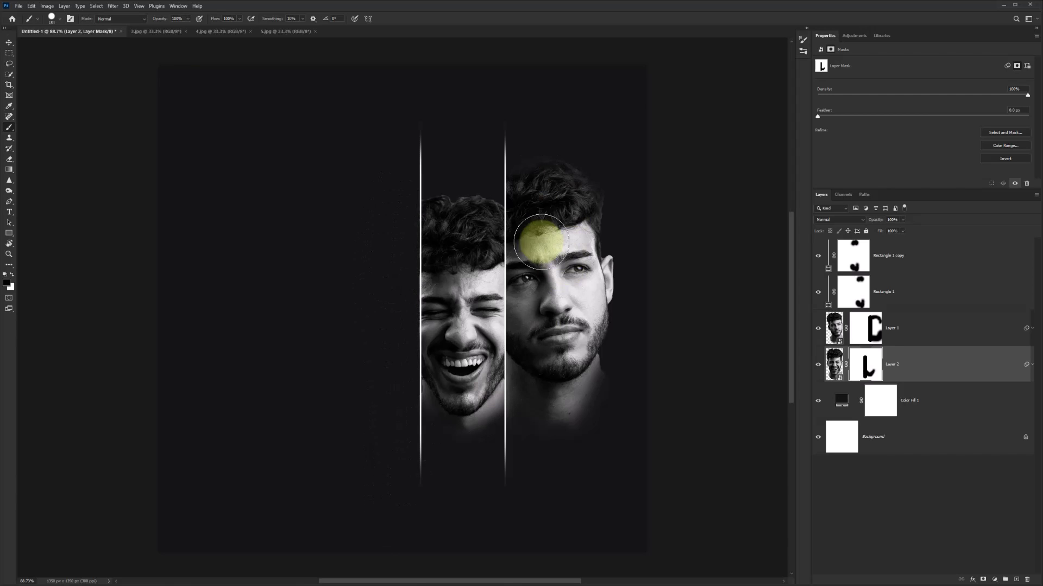
drag(524, 492, 525, 519)
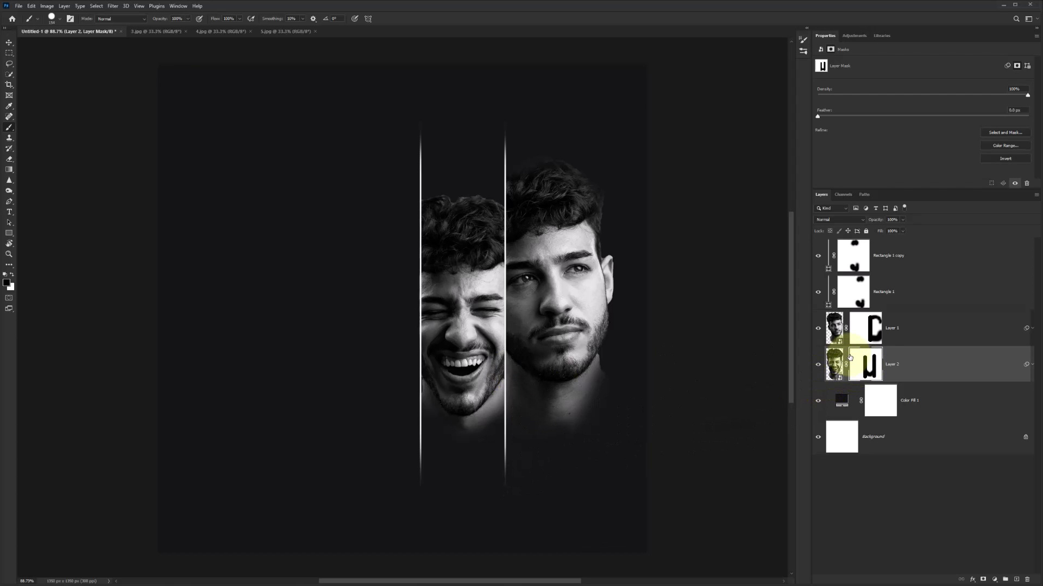
- Soften the top of the laughing man's hair on Layer 2's mask with a black Soft Round brush
right_click(555, 289)
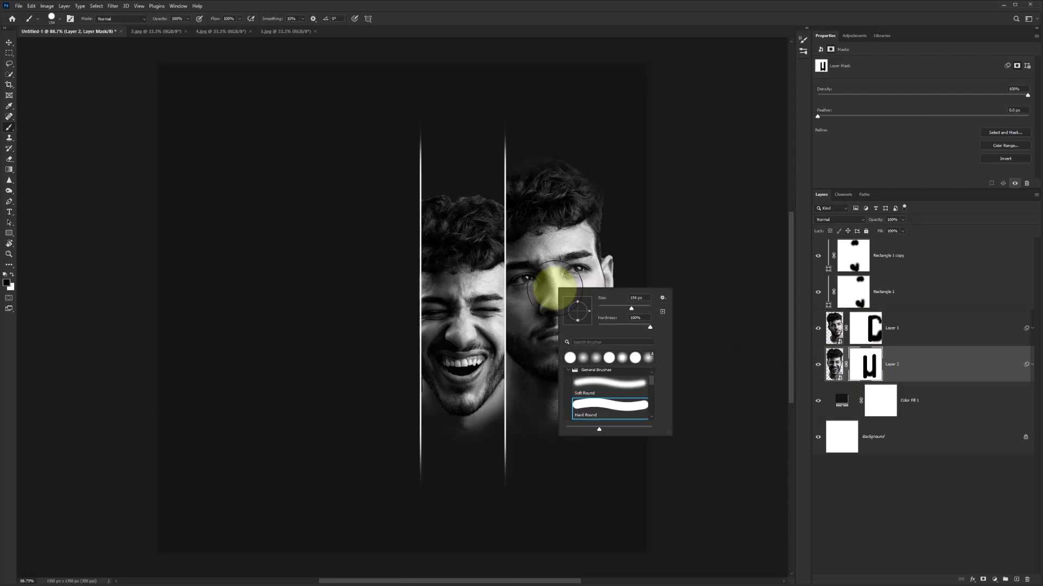
double_click(600, 375)
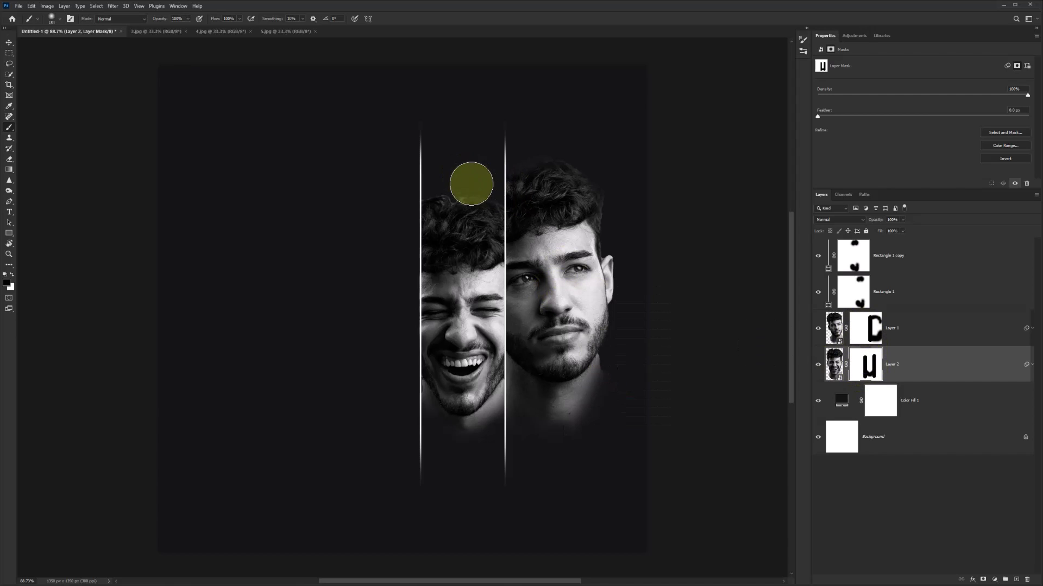
drag(446, 181, 414, 208)
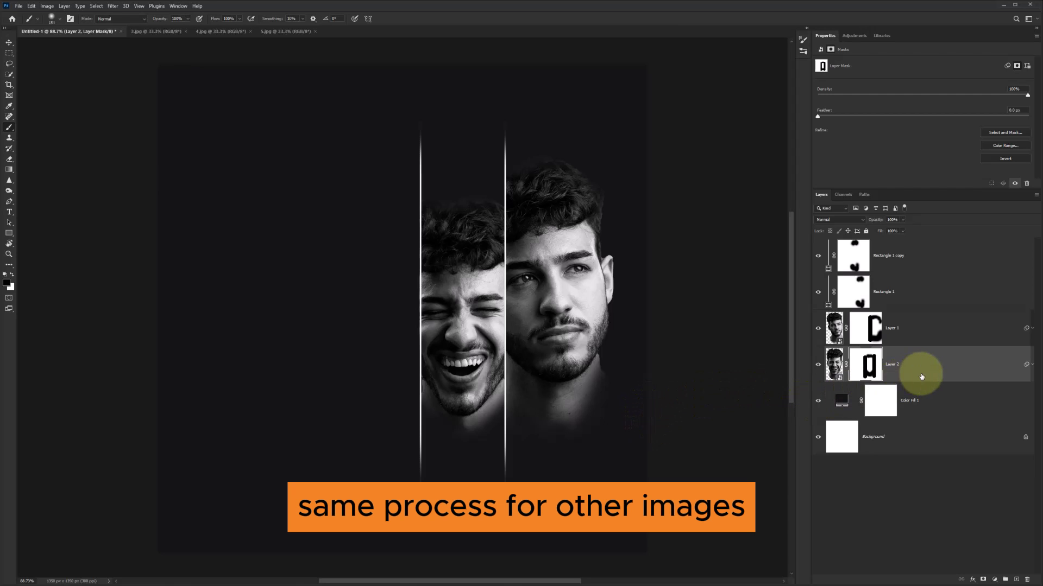
- Copy the smiling man's head, neck and hand from 3.jpg using Quick Selection and close that image
click(156, 31)
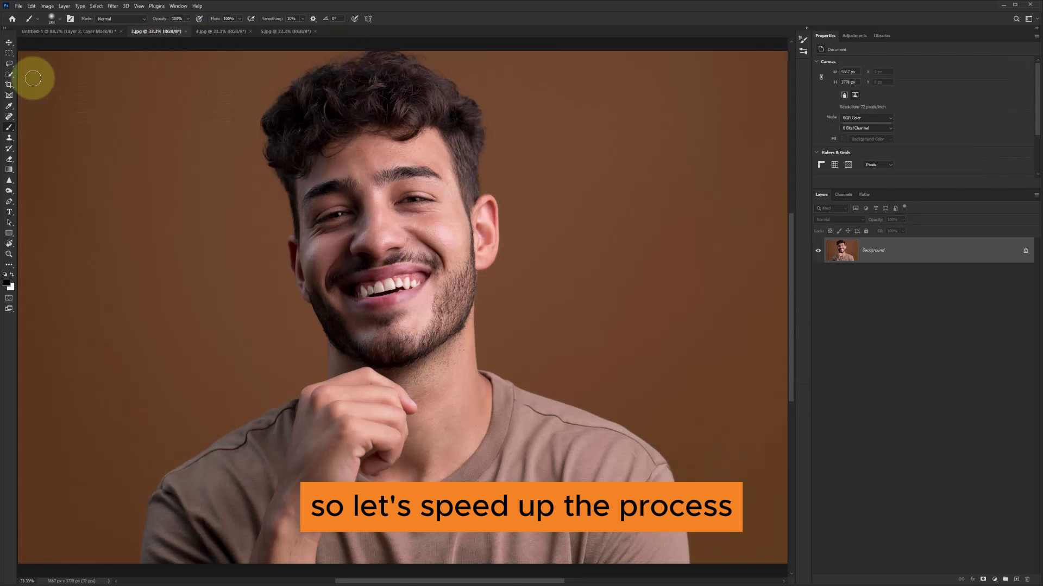
key(w)
mouse_move(476, 221)
mouse_down()
mouse_move(437, 107)
mouse_move(332, 53)
mouse_move(379, 72)
mouse_move(343, 80)
mouse_move(372, 364)
mouse_move(422, 358)
mouse_move(333, 441)
mouse_move(284, 410)
mouse_move(224, 522)
mouse_move(340, 541)
mouse_move(456, 439)
mouse_up()
mouse_move(485, 212)
mouse_down()
mouse_move(303, 284)
mouse_move(289, 240)
mouse_move(484, 302)
mouse_move(470, 282)
mouse_up()
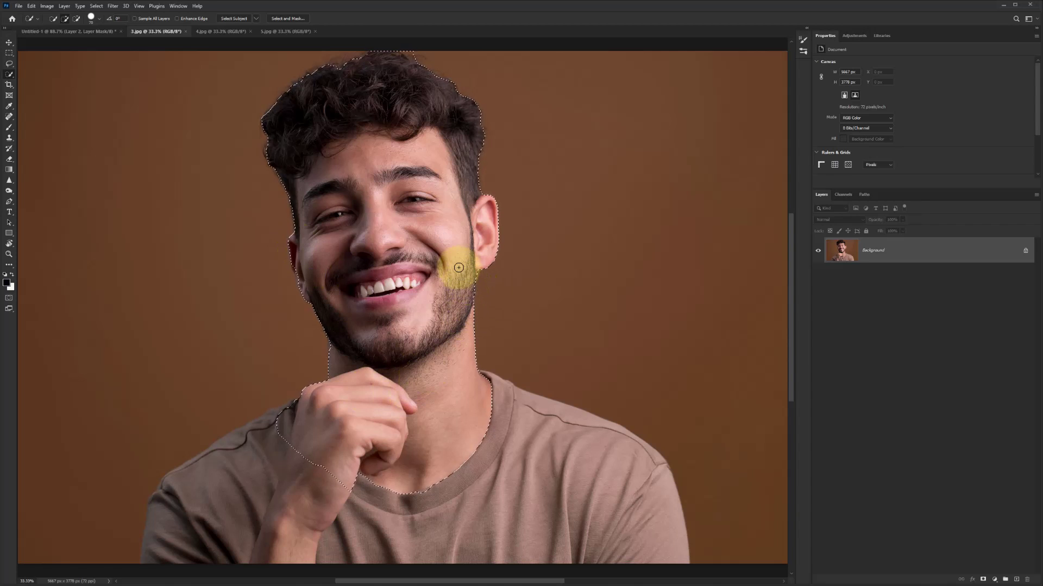
key(ctrl+c)
click(186, 31)
- Paste the smiling head above Layer 2 and convert it to a Smart Object
key(ctrl+v)
right_click(923, 373)
click(936, 142)
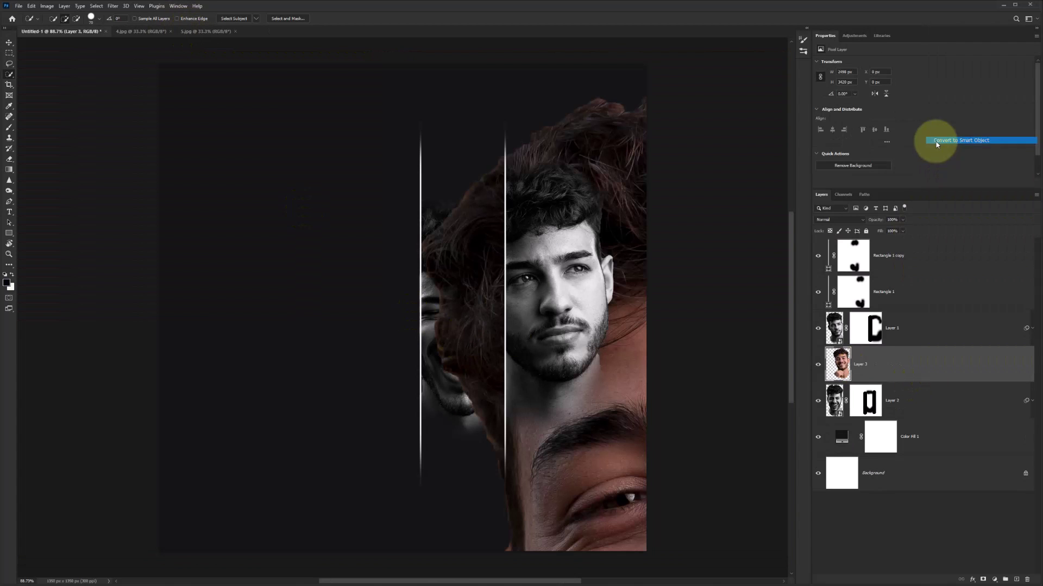
- Scale down the pasted smiling head and place it beside the laughing face, overlapping the left white line
key(ctrl+t)
drag(148, 479, 400, 291)
drag(276, 425, 261, 480)
drag(354, 384, 358, 385)
key(Return)
- Copy Layer 2's Camera Raw filter onto Layer 3 and mask the smiling head to a vertical strip with a black Hard Round brush
drag(915, 426, 927, 373)
click(881, 379)
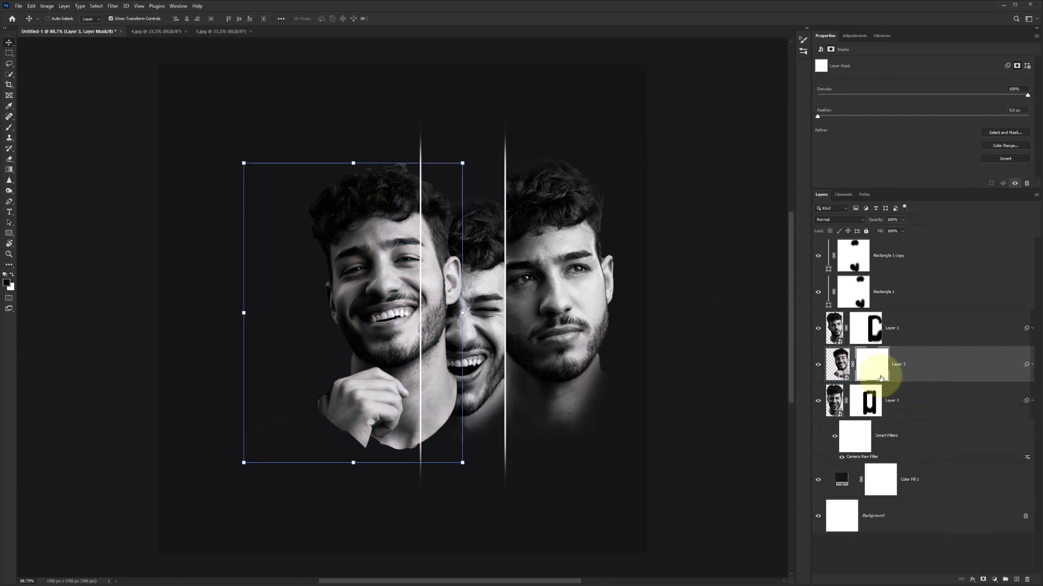
key(b)
right_click(400, 282)
mouse_move(456, 380)
mouse_down()
mouse_move(431, 198)
mouse_move(447, 170)
mouse_move(454, 411)
mouse_up()
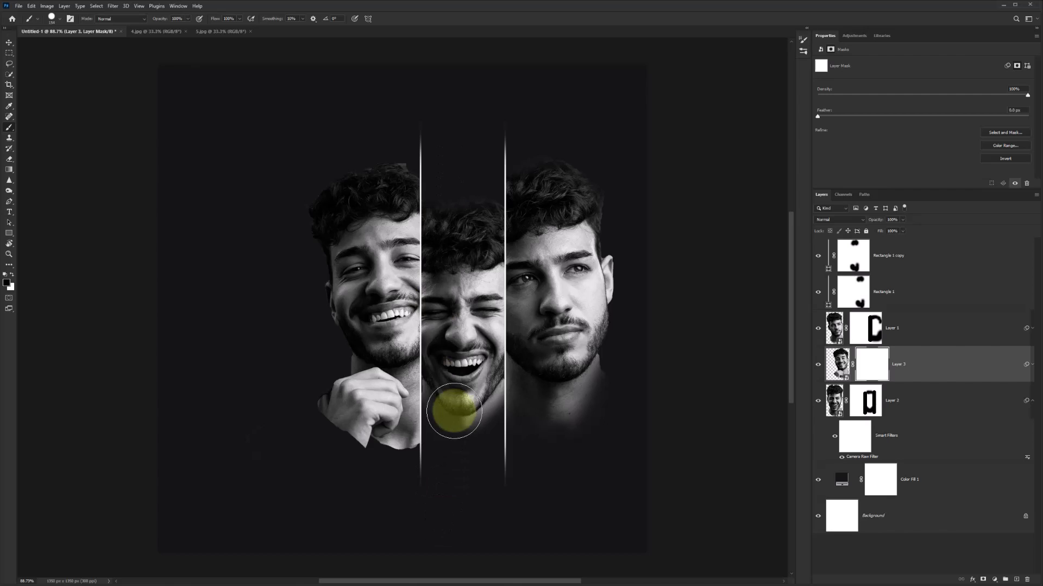
drag(310, 161, 317, 503)
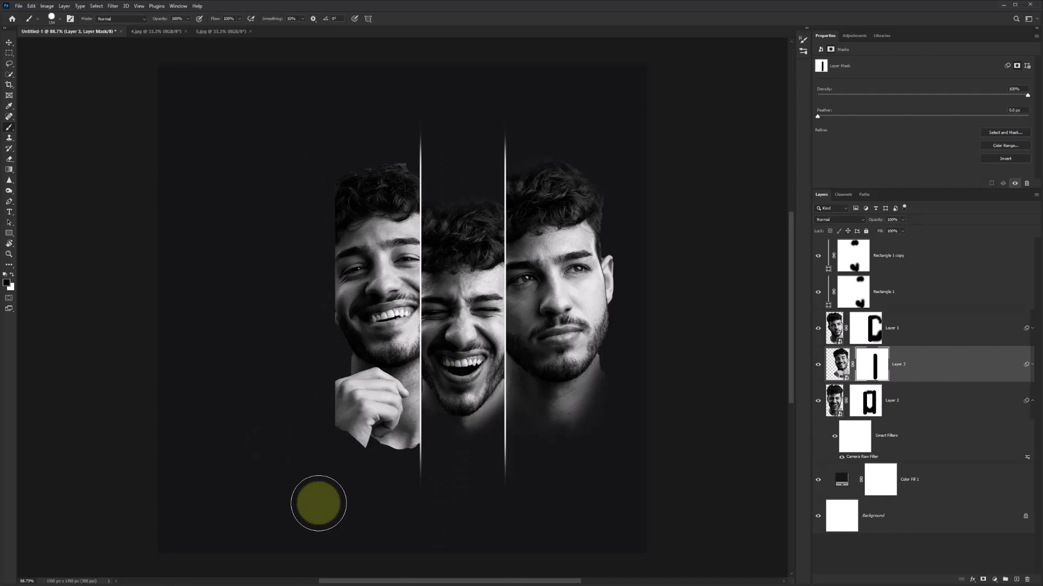
- Duplicate the Rectangle 1 copy line and move the duplicate to the outer edge of the smiling man's strip
click(890, 255)
key(v)
drag(421, 380, 337, 383)
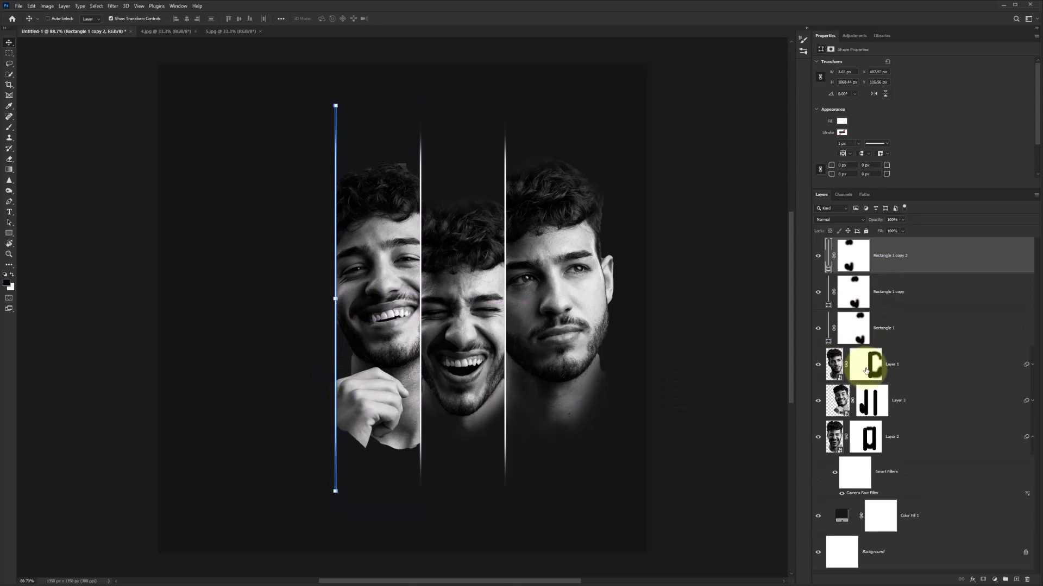
- Fade the smiling man's hand, lower neck and top hair on Layer 3's mask with a black Soft Round brush
click(870, 401)
key(b)
right_click(334, 434)
key(Escape)
mouse_move(419, 431)
mouse_down()
mouse_move(328, 452)
mouse_move(313, 358)
mouse_move(429, 155)
mouse_up()
- Select Layer 1, then copy the head and neck from 4.jpg using Quick Selection and close that image
click(923, 364)
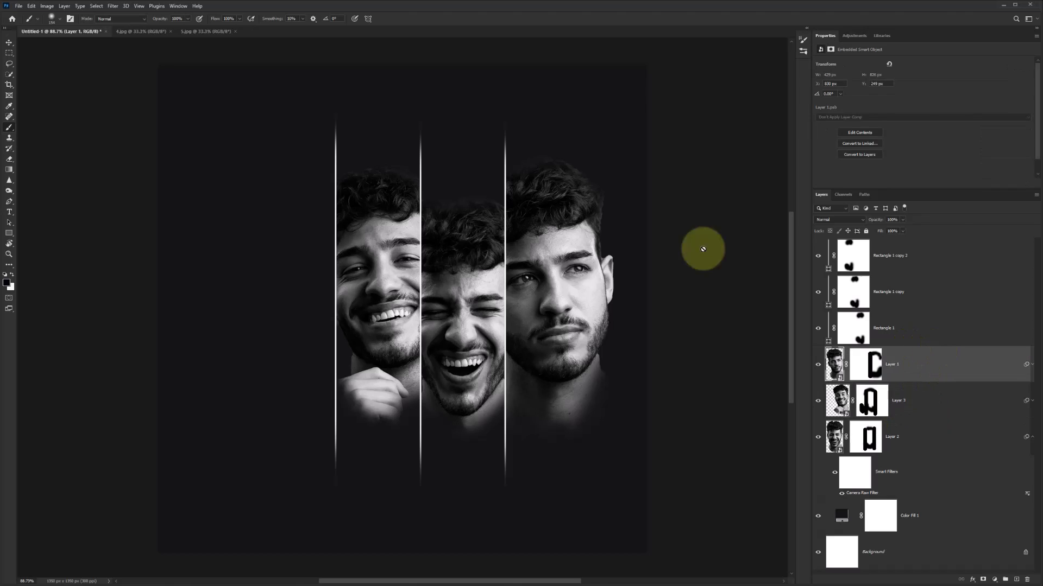
click(155, 31)
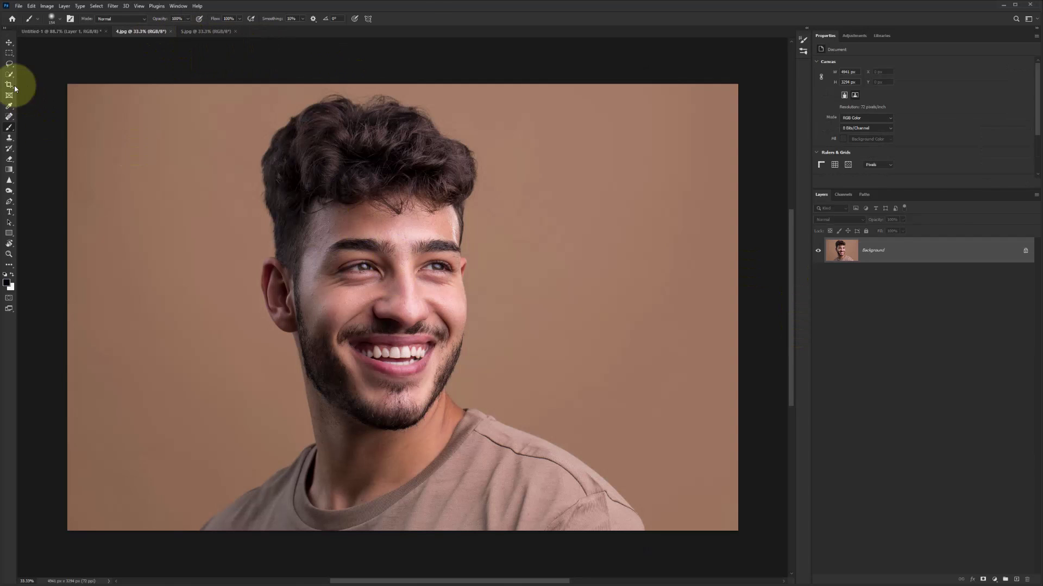
click(9, 74)
mouse_move(336, 147)
mouse_down()
mouse_move(375, 119)
mouse_move(277, 238)
mouse_move(290, 258)
mouse_move(265, 221)
mouse_move(275, 288)
mouse_move(268, 272)
mouse_move(327, 374)
mouse_move(350, 482)
mouse_move(443, 392)
mouse_move(460, 269)
mouse_up()
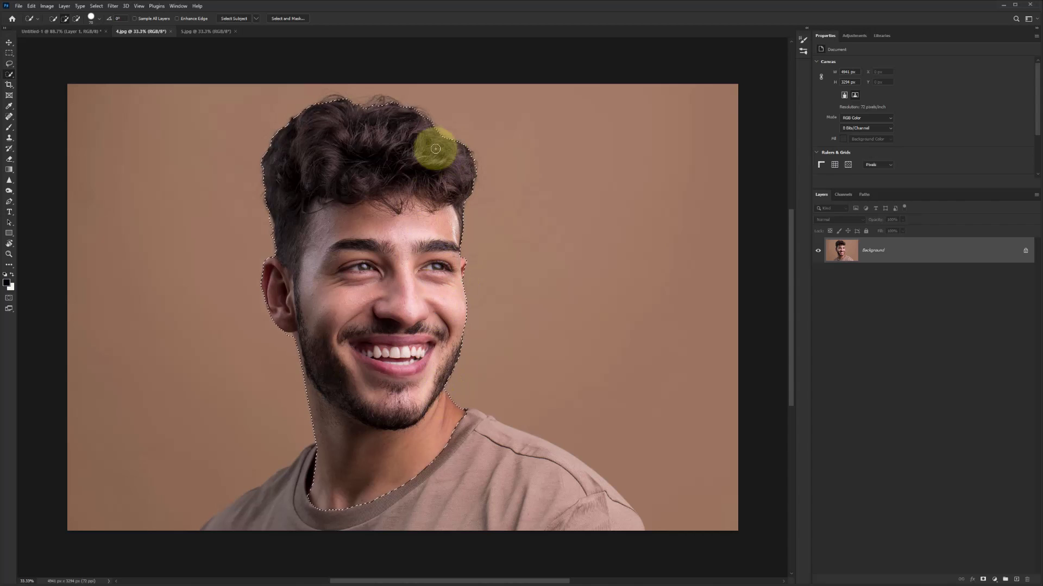
click(170, 31)
- Paste the head above Layer 1 as a Smart Object, scale it to 24.46% and place it over the leftmost white line
click(865, 365)
key(v)
drag(735, 434, 316, 461)
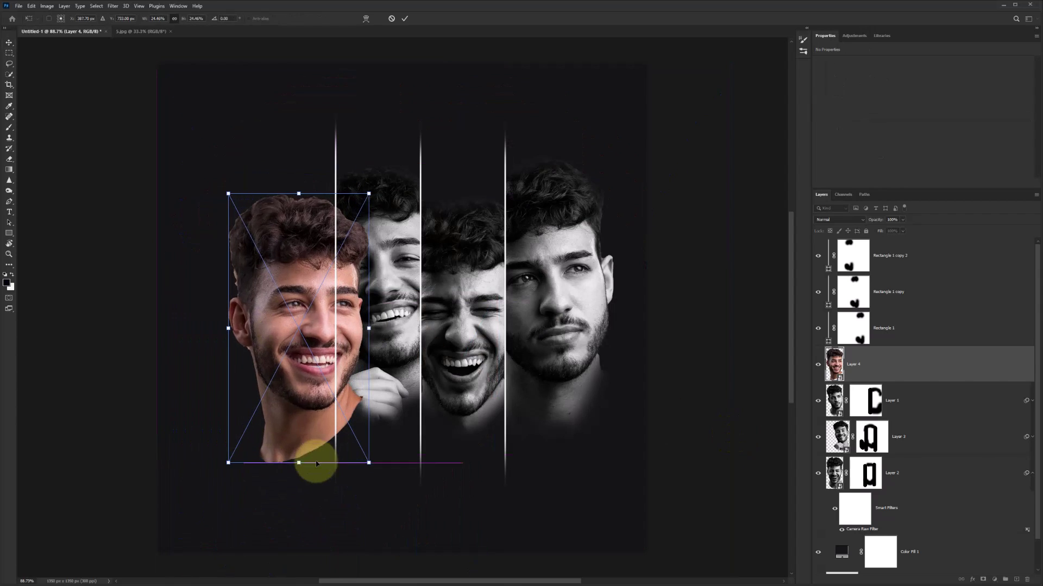
drag(303, 400, 274, 391)
key(Return)
- Place a duplicate white line through the new head at about X 323 px and adjust the head's position
ctrl+click(315, 217)
drag(291, 184, 291, 195)
drag(289, 218, 288, 221)
key(Return)
- Copy Layer 1's Camera Raw smart filter onto Layer 4 and add a layer mask to Layer 4
click(1032, 437)
mouse_move(1027, 437)
mouse_down()
mouse_move(896, 461)
mouse_move(917, 402)
mouse_up()
click(983, 579)
- Mask away the parts of Layer 4 outside its two white lines with a black Hard Round brush
key(b)
right_click(251, 290)
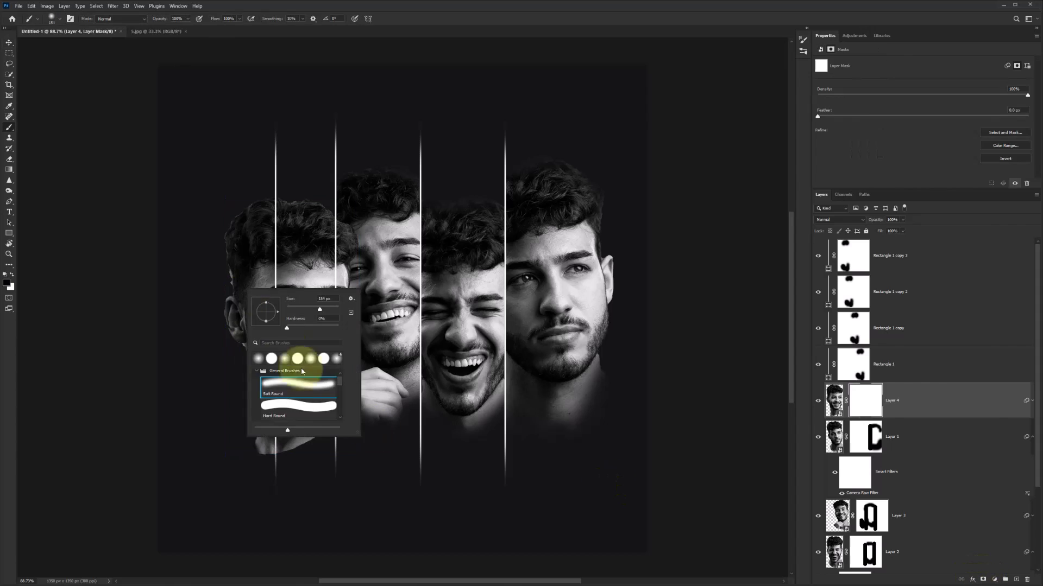
click(298, 360)
key(Return)
mouse_move(363, 211)
mouse_down()
mouse_move(345, 522)
mouse_move(246, 460)
mouse_move(248, 130)
mouse_up()
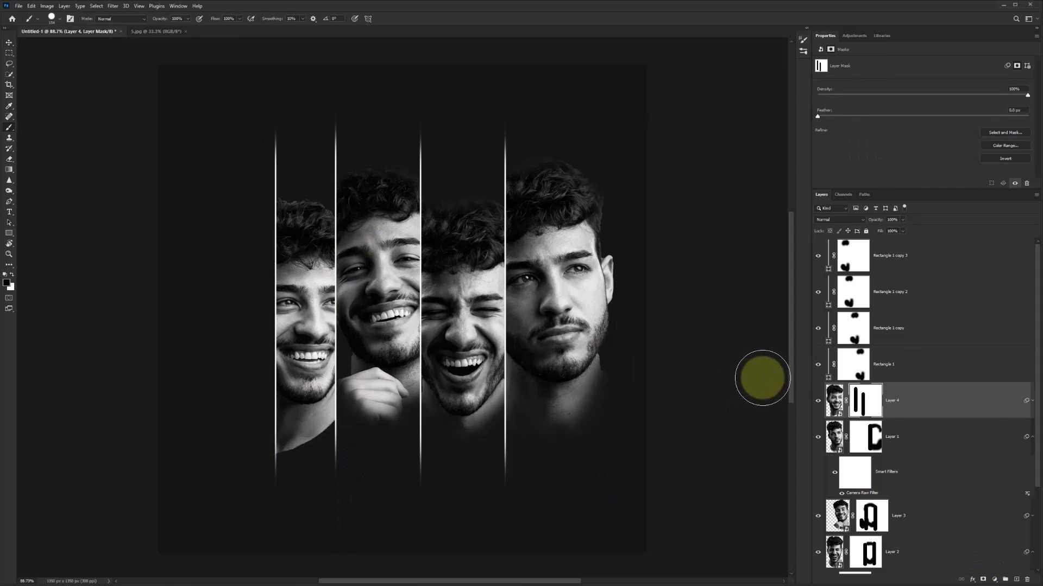
- Copy the head and neck from 5.jpg using Quick Selection and paste it above Layer 4 as a Smart Object
click(155, 31)
click(9, 74)
mouse_move(362, 105)
mouse_down()
mouse_move(384, 148)
mouse_move(429, 392)
mouse_move(419, 432)
mouse_move(337, 283)
mouse_move(317, 287)
mouse_move(412, 168)
mouse_move(434, 167)
mouse_move(456, 290)
mouse_up()
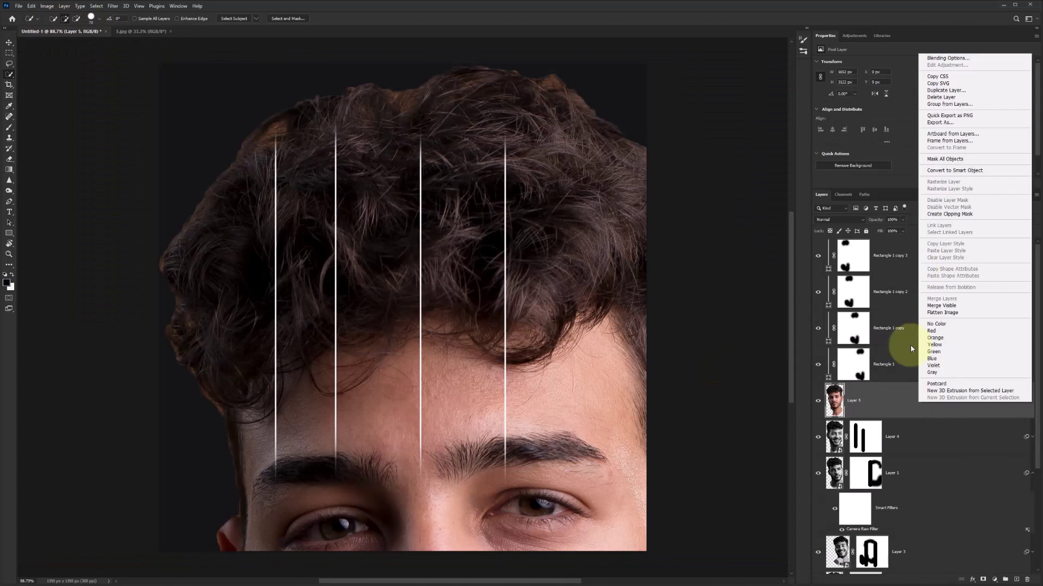
click(899, 345)
- Scale down the Layer 5 head and place it near the poster's left edge, overlapping the leftmost white line
key(ctrl+t)
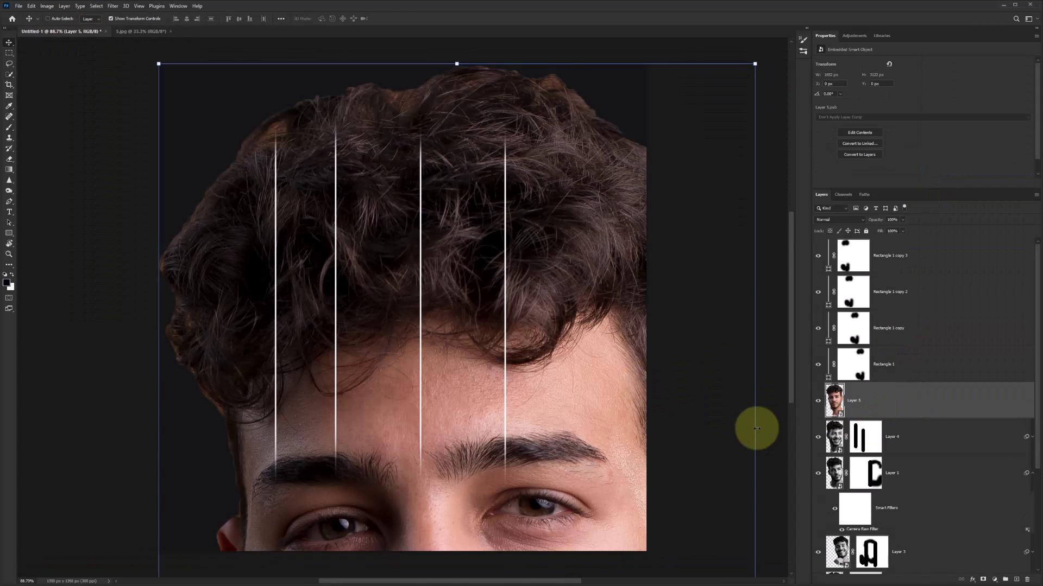
drag(756, 426, 260, 212)
key(Return)
- Copy Layer 4's Camera Raw smart filter onto Layer 5 and add a layer mask to Layer 5
click(1027, 437)
drag(880, 471, 914, 400)
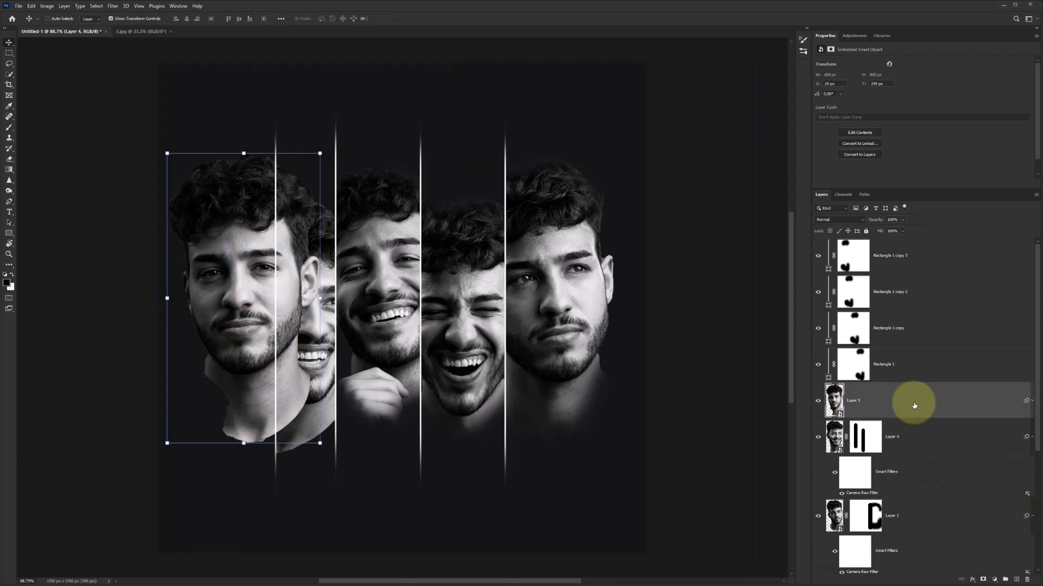
click(982, 579)
- Mask away the part of Layer 5 to the right of the leftmost white line with a black Hard Round brush
key(b)
right_click(326, 304)
click(331, 347)
mouse_move(303, 142)
mouse_down()
mouse_move(297, 423)
mouse_move(319, 517)
mouse_up()
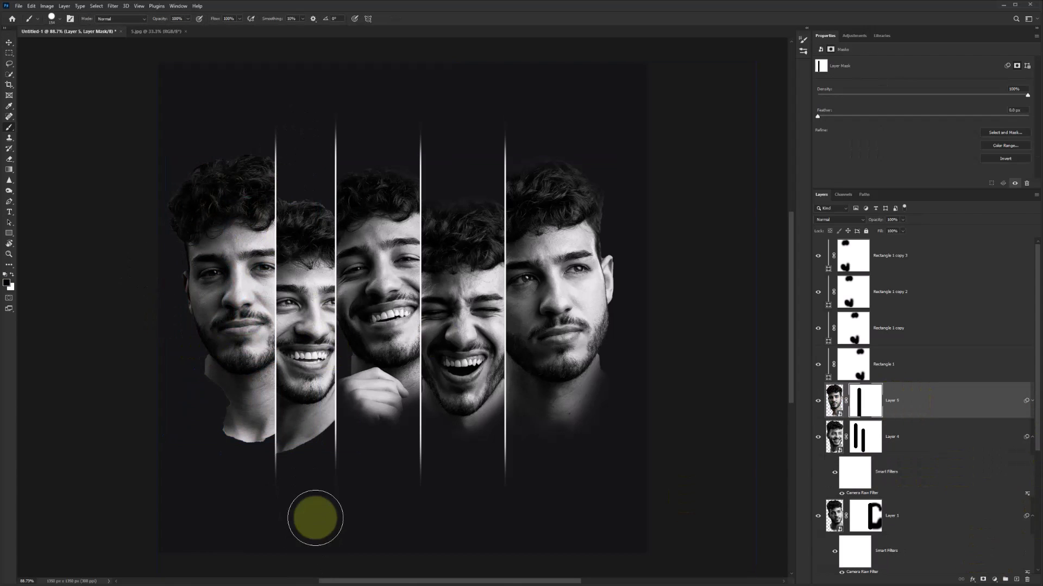
- Fade out the Layer 5 portrait's lower neck and shoulder with a black Soft Round brush
right_click(293, 424)
key(Return)
mouse_move(271, 451)
mouse_down()
mouse_move(226, 438)
mouse_move(201, 384)
mouse_up()
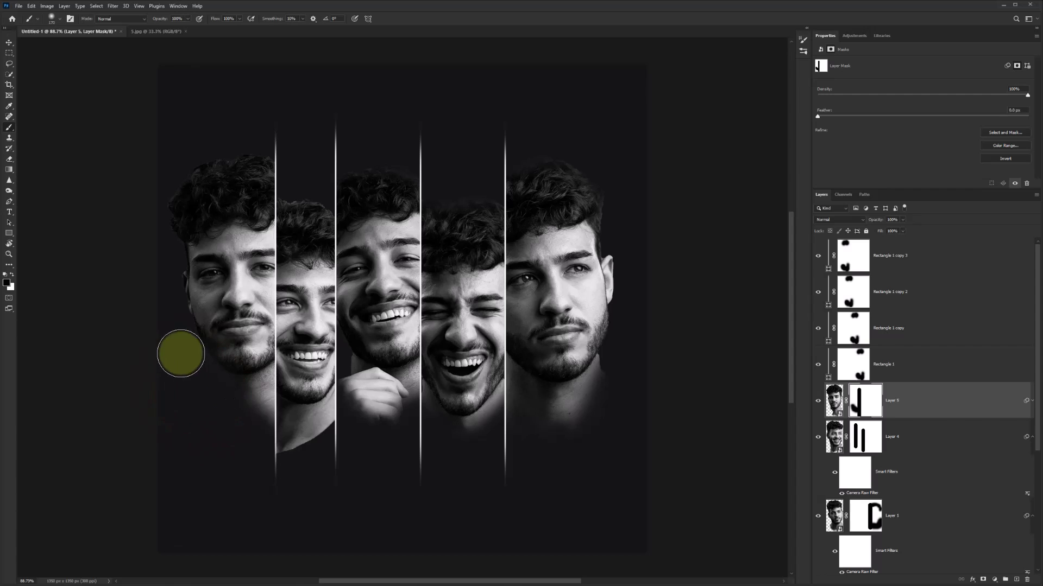
- Fade out the lower neck and the top of the hair on Layer 4's mask with the soft black brush
click(876, 444)
drag(279, 454, 340, 433)
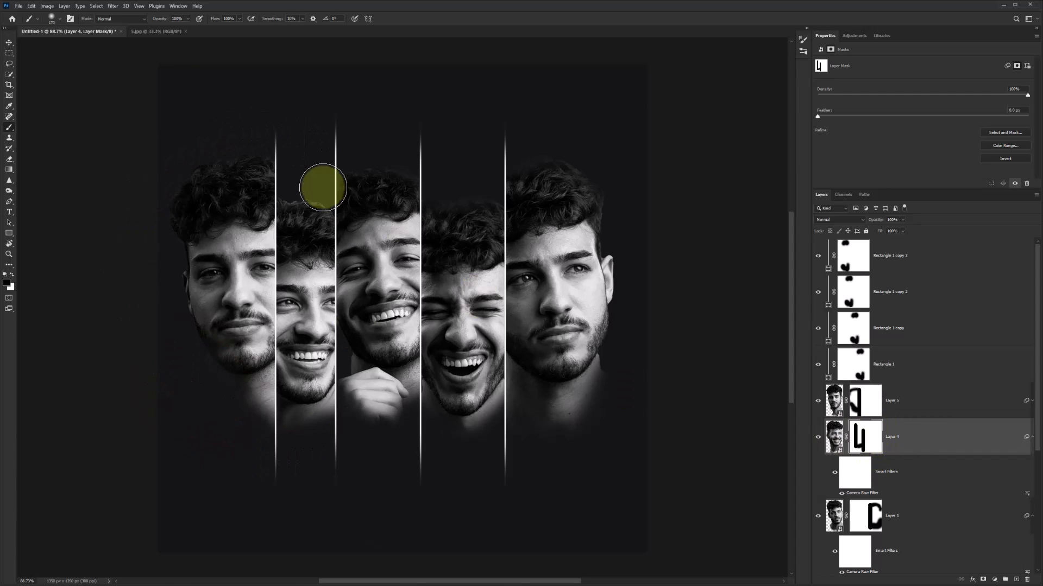
drag(323, 188, 280, 178)
- Group all portrait and line layers from Rectangle 1 copy 3 down to Layer 2
click(924, 259)
scroll(924, 442, down, 4)
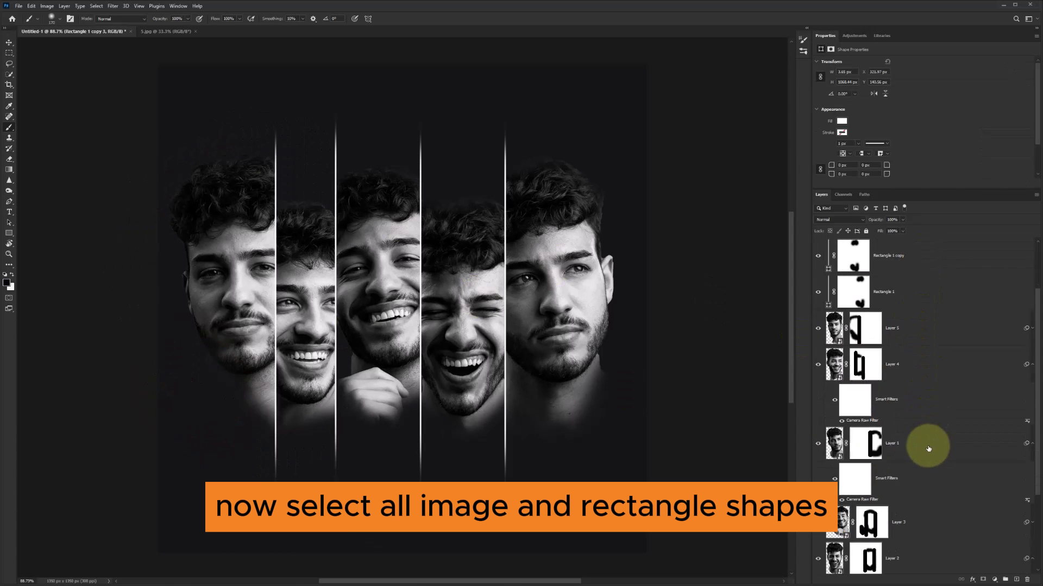
scroll(926, 451, down, 2)
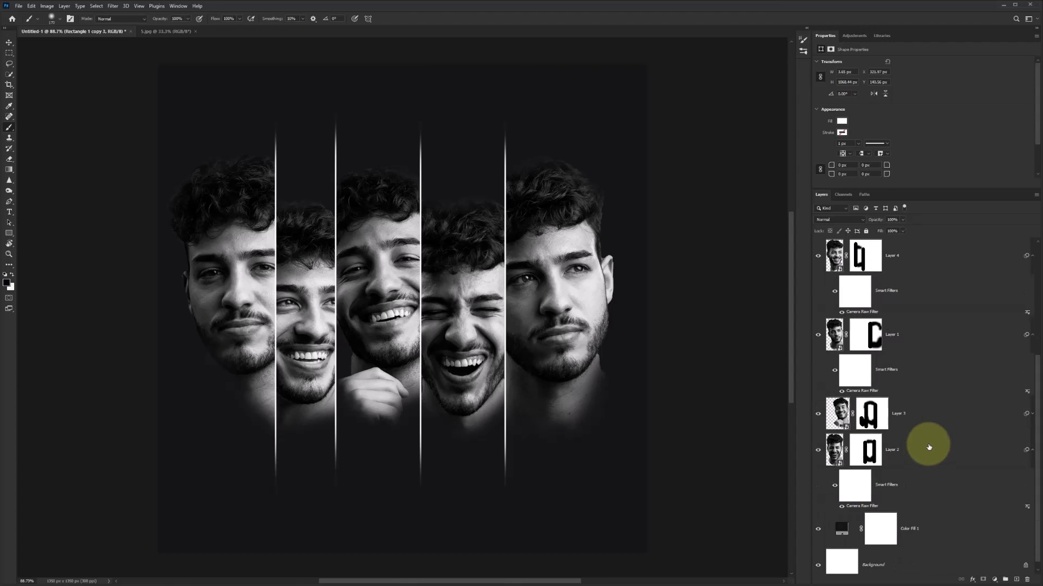
scroll(928, 447, down, 1)
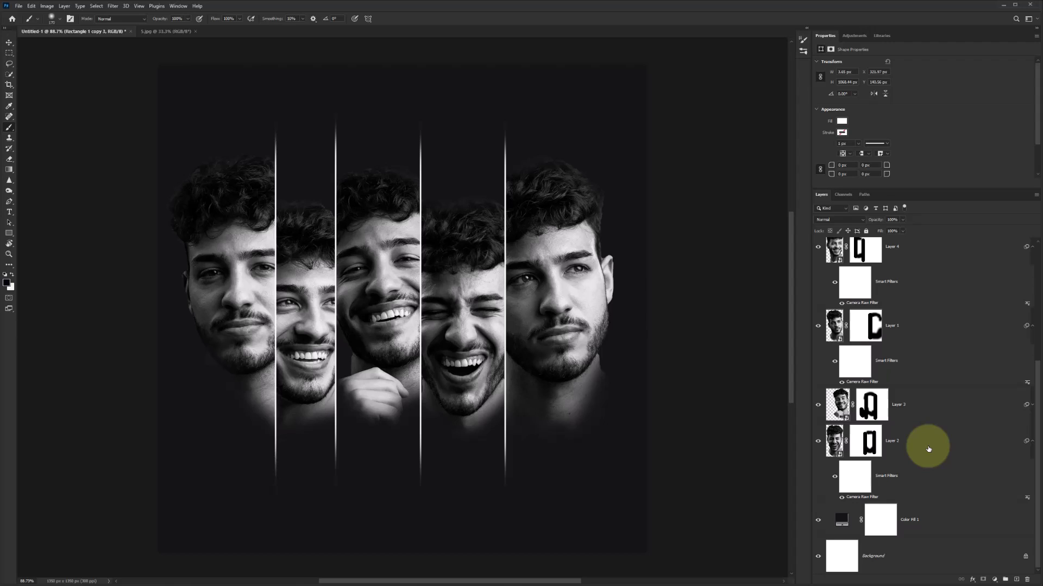
shift+click(916, 454)
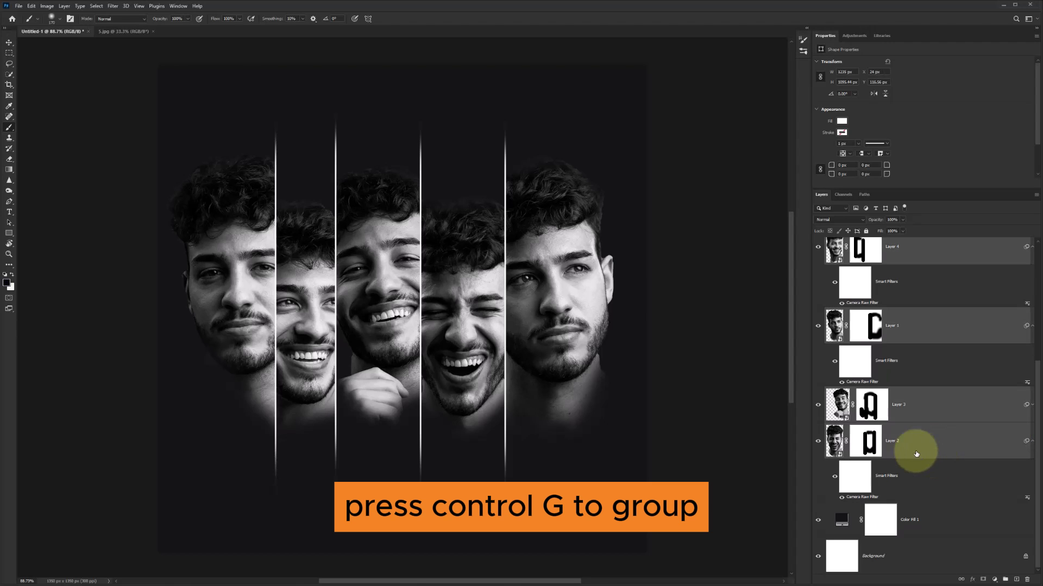
key(ctrl+g)
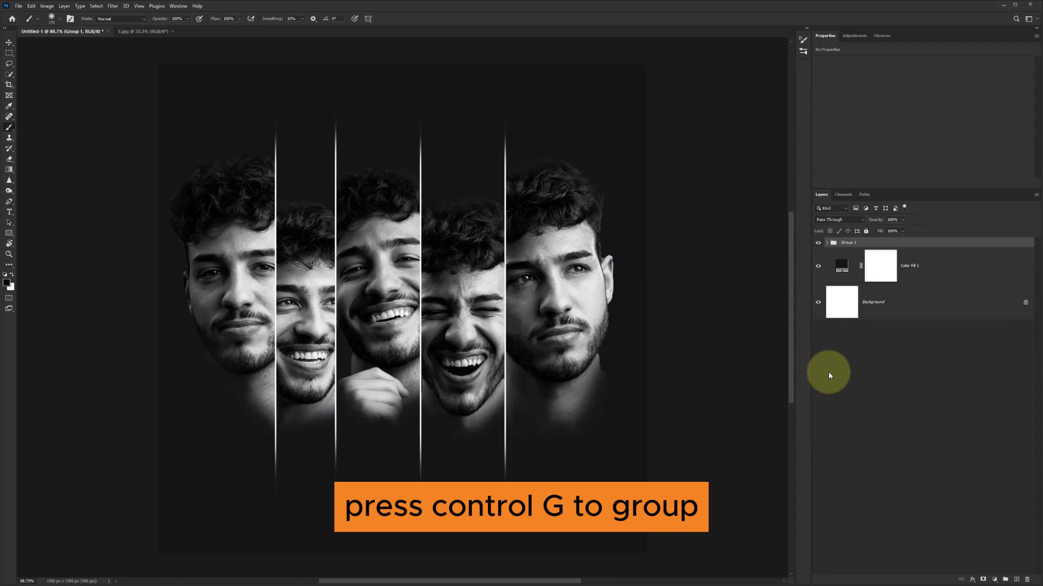
- Move the group of portraits and white lines slightly down on the canvas
click(819, 243)
click(818, 243)
key(v)
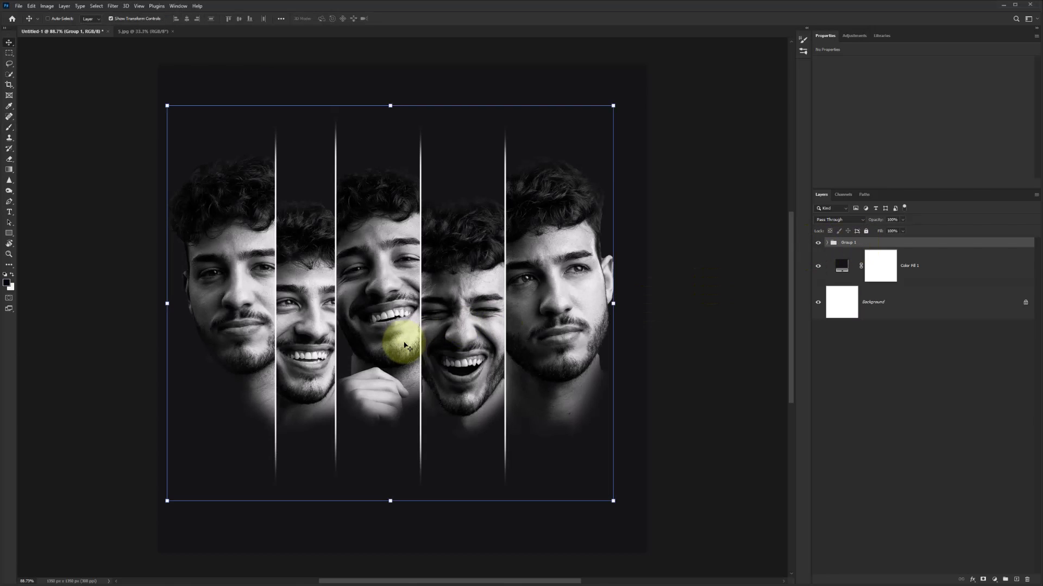
drag(431, 337, 431, 351)
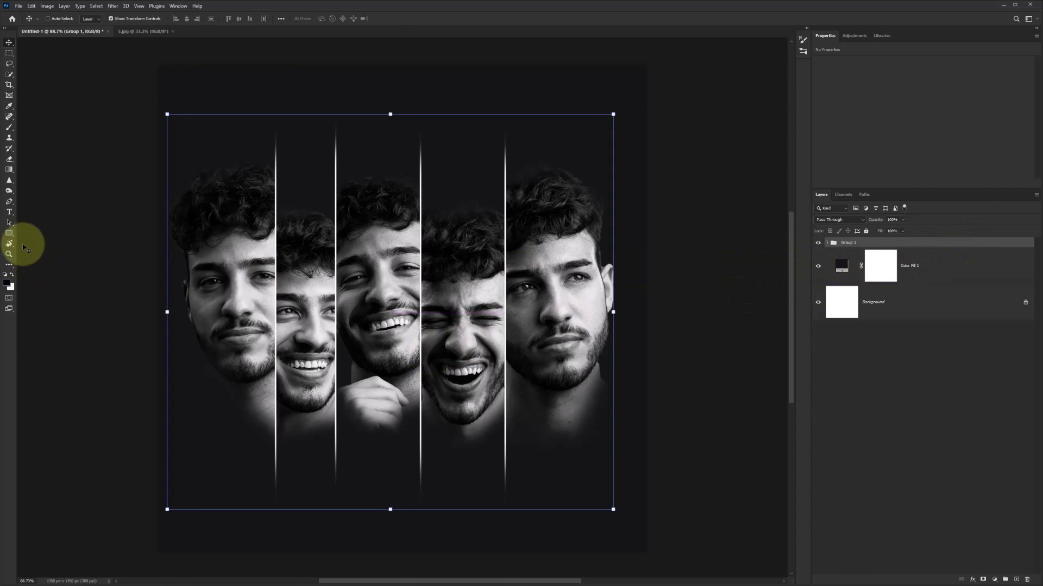
- Add the text "Ps" in white Franklin Gothic Heavy Regular with the Horizontal Type tool near the poster's upper edge
click(8, 212)
click(42, 213)
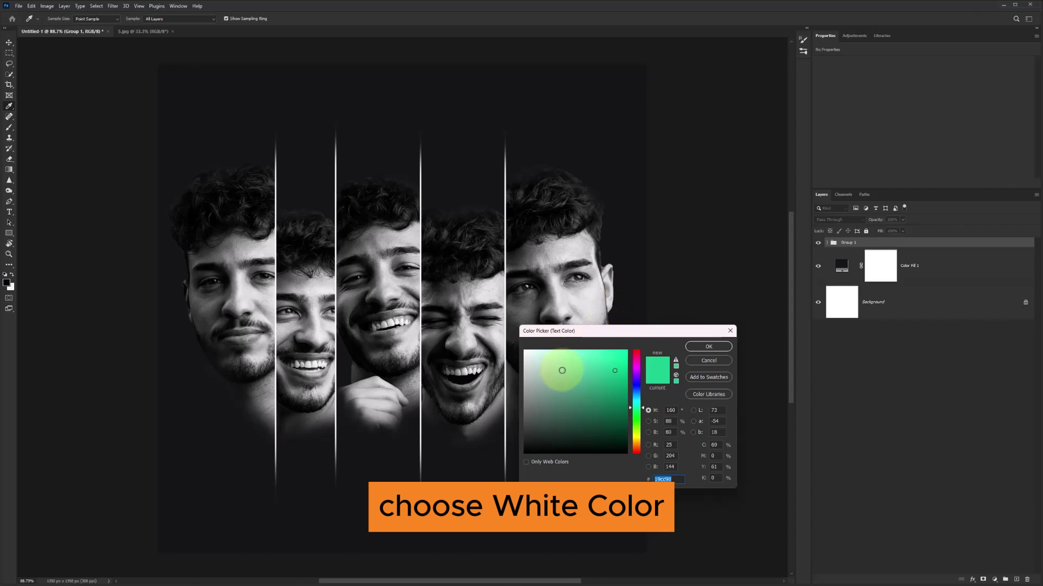
click(524, 351)
click(708, 346)
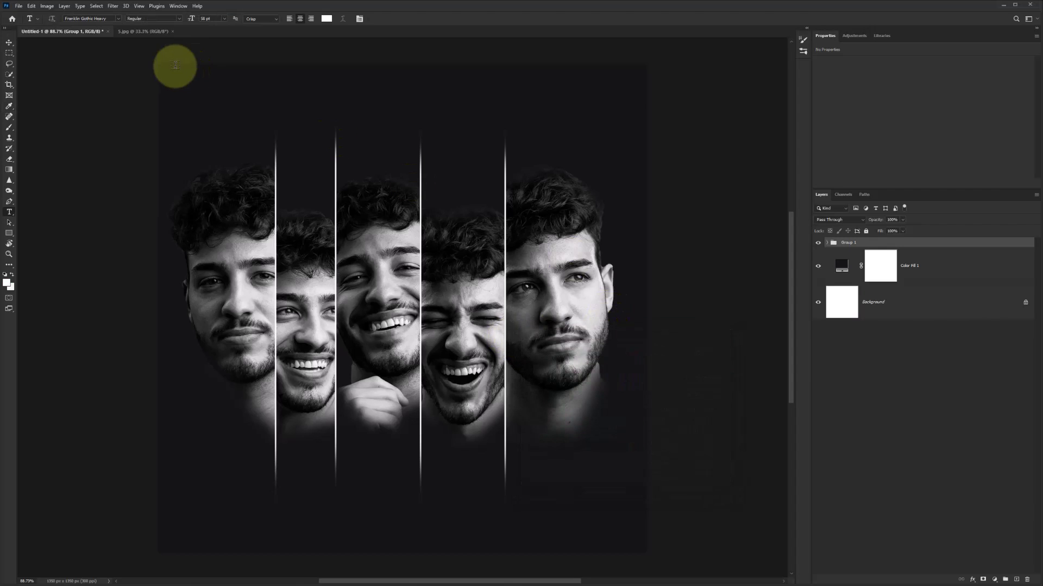
click(116, 19)
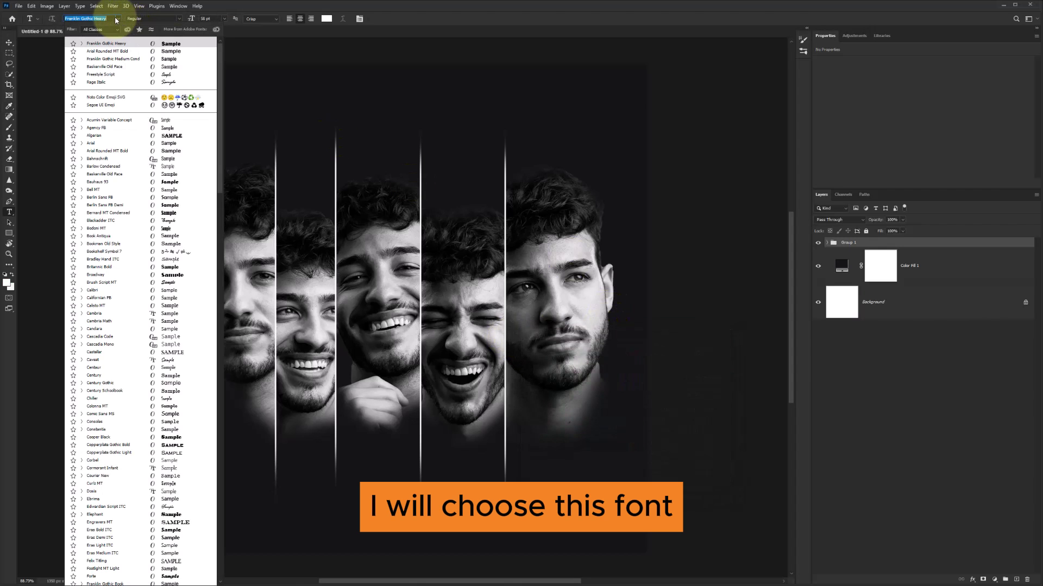
click(100, 44)
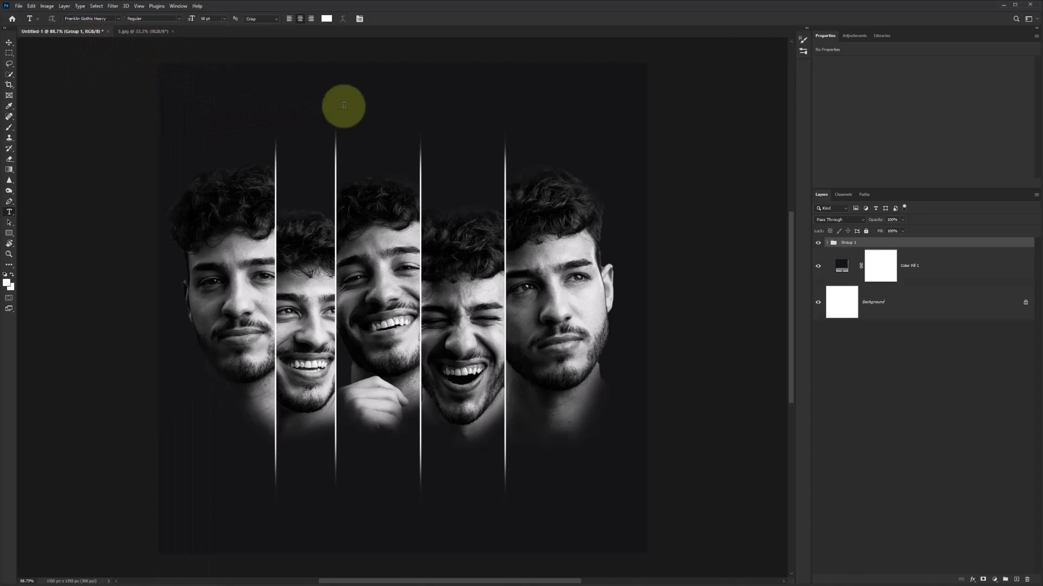
click(367, 113)
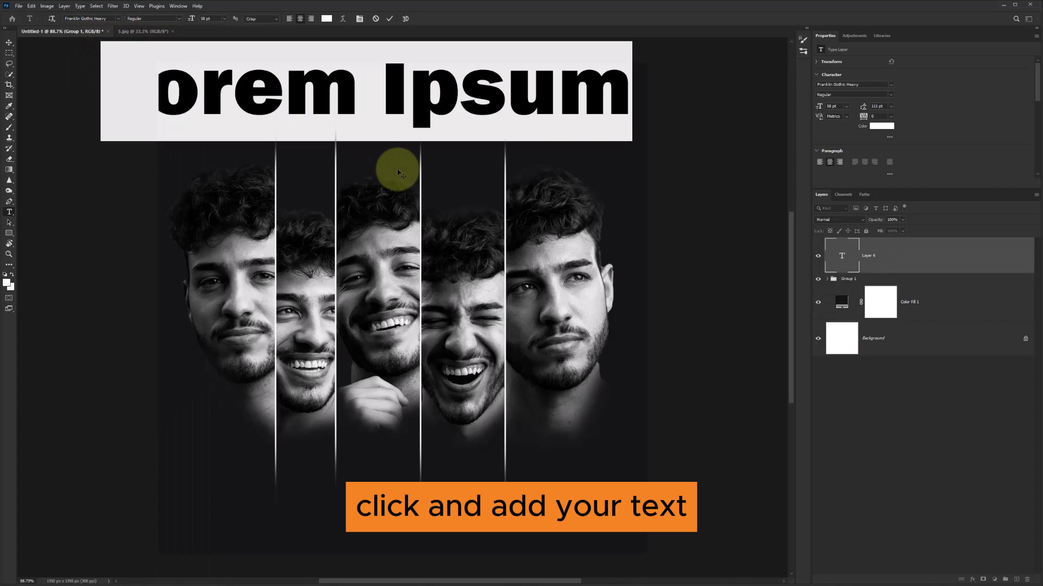
text(Ps)
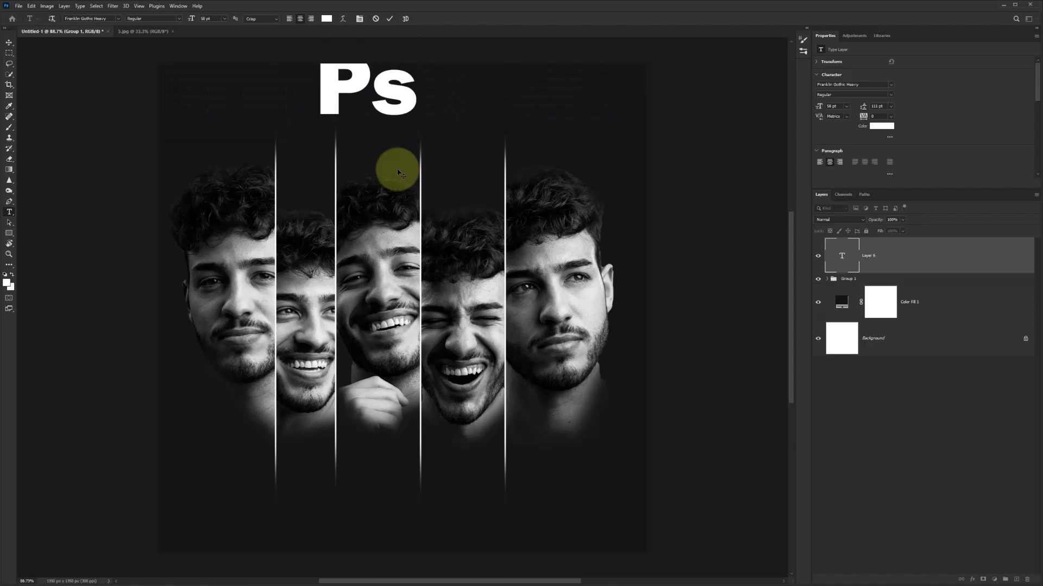
key(ctrl+Return)
- Scale the "Ps" text down to about 15 pt and centre it above the portraits near the poster's upper edge
key(ctrl+t)
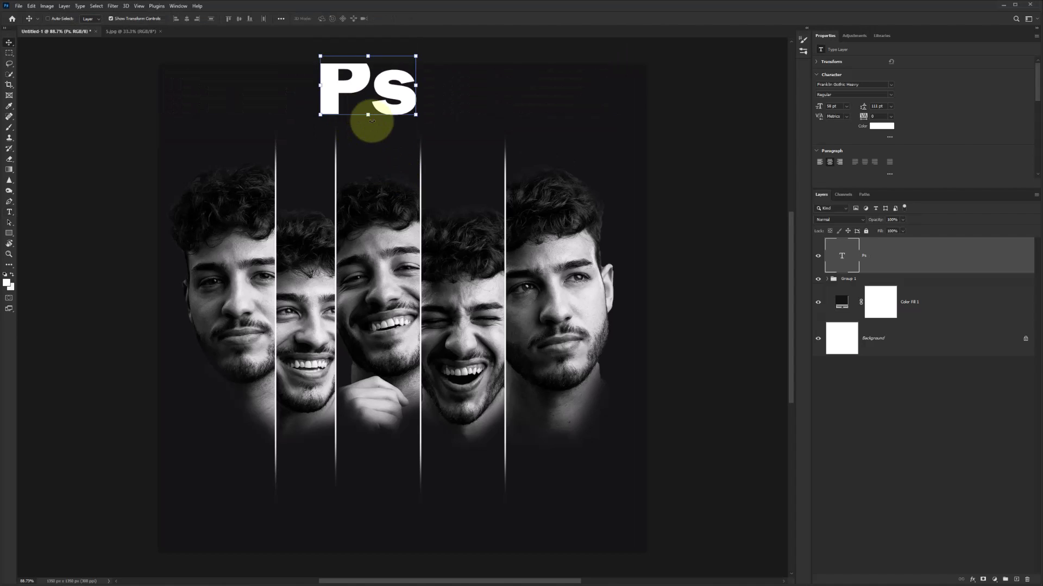
drag(372, 116, 401, 110)
key(Return)
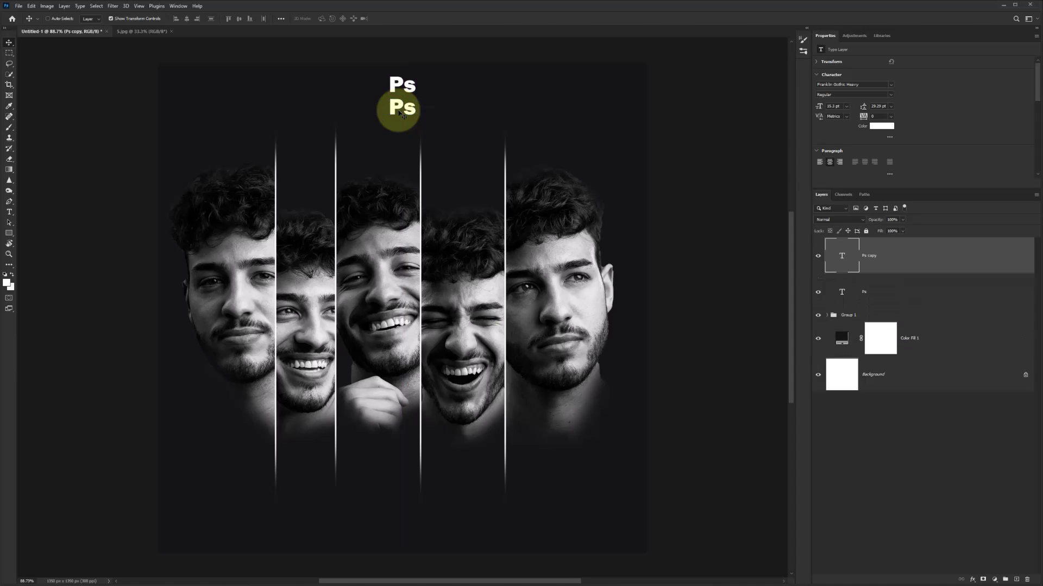
- Change the duplicated "Ps" text to "PHOTOSHOP" with wider letter tracking and a 5 pt font size
key(t)
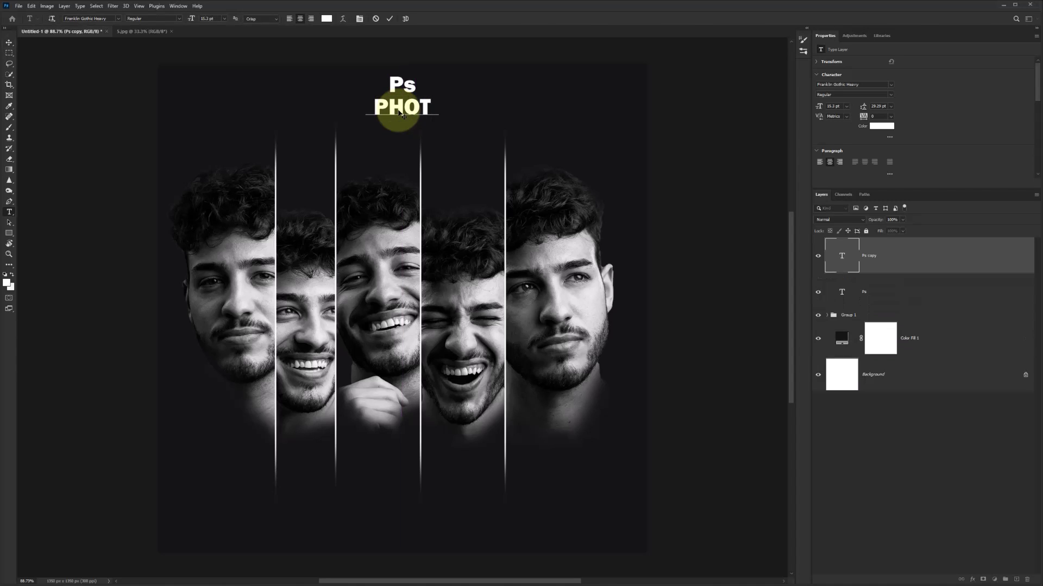
text(OSHOP)
key(ctrl+a)
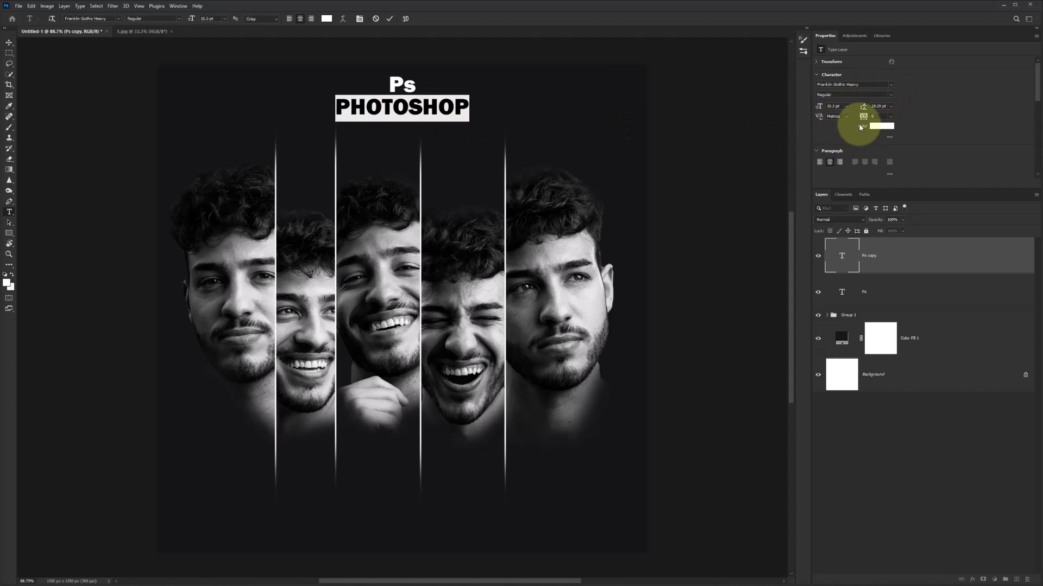
drag(863, 117, 813, 108)
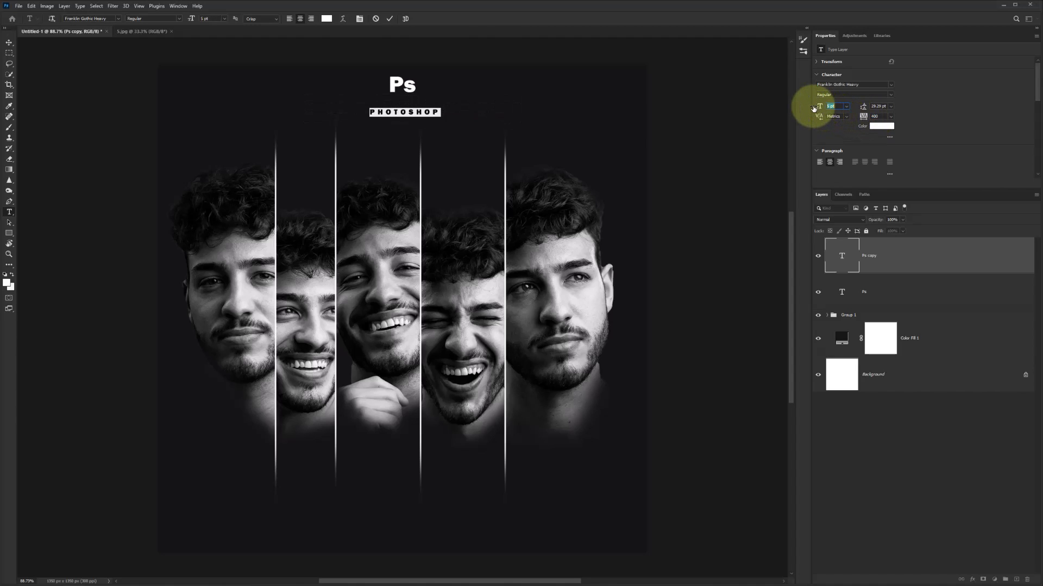
click(390, 18)
- Duplicate the "PHOTOSHOP" text below the portraits, change the copy to "NEW TUTORIAL" and move it slightly lower
key(v)
drag(416, 116, 442, 513)
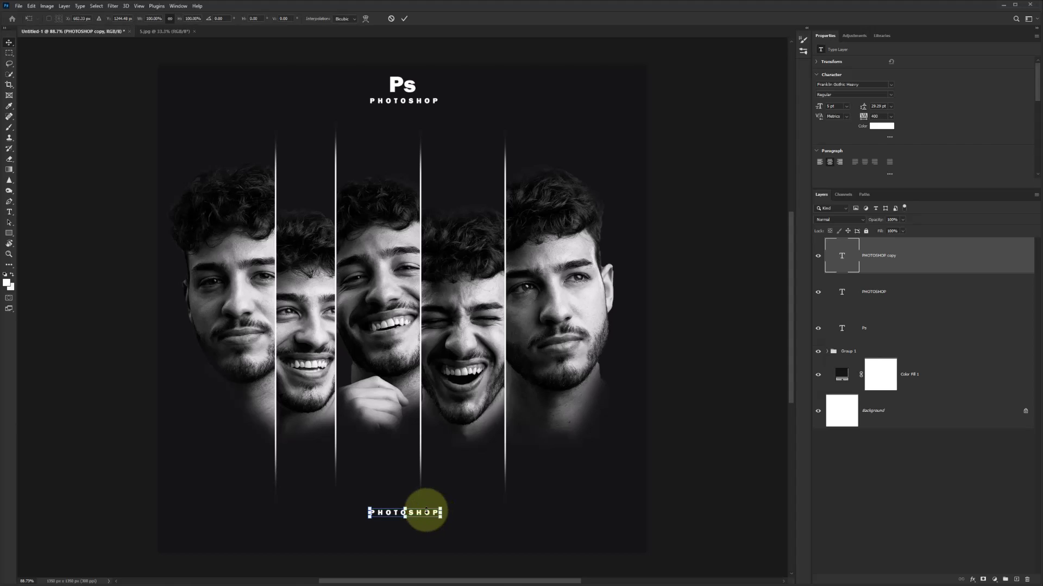
double_click(433, 513)
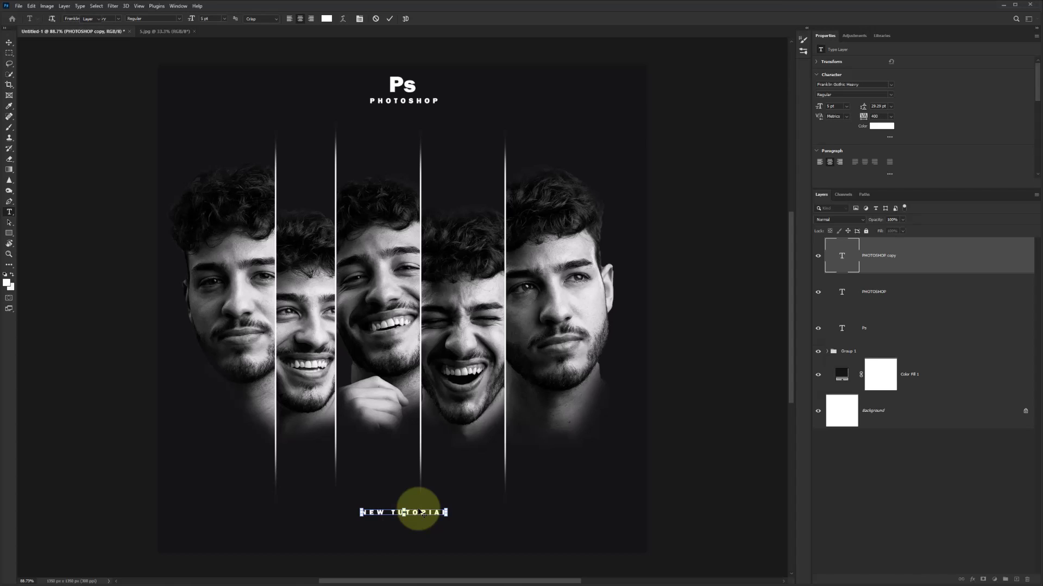
key(ctrl+Return)
key(v)
drag(422, 516, 422, 527)
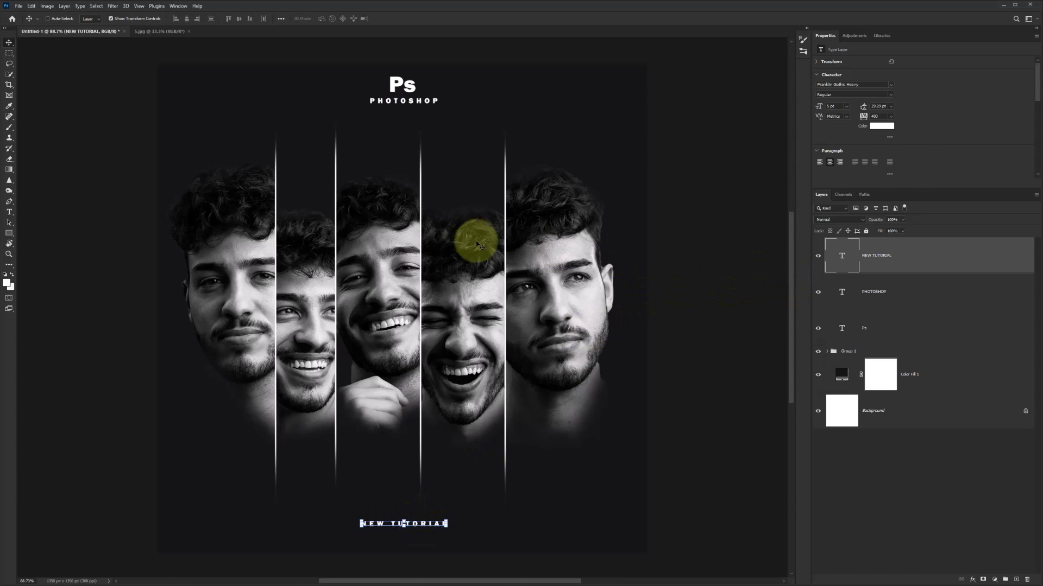
- Draw a red rectangle without stroke, about 38 px wide and 308 px tall, hanging from the poster's upper edge above the rightmost portrait
click(8, 233)
click(33, 232)
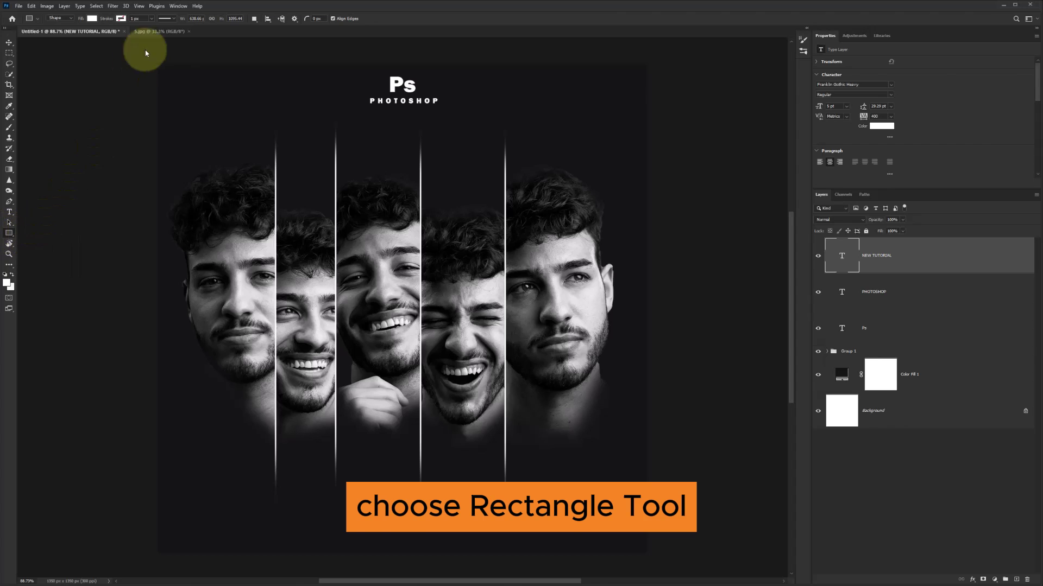
click(92, 18)
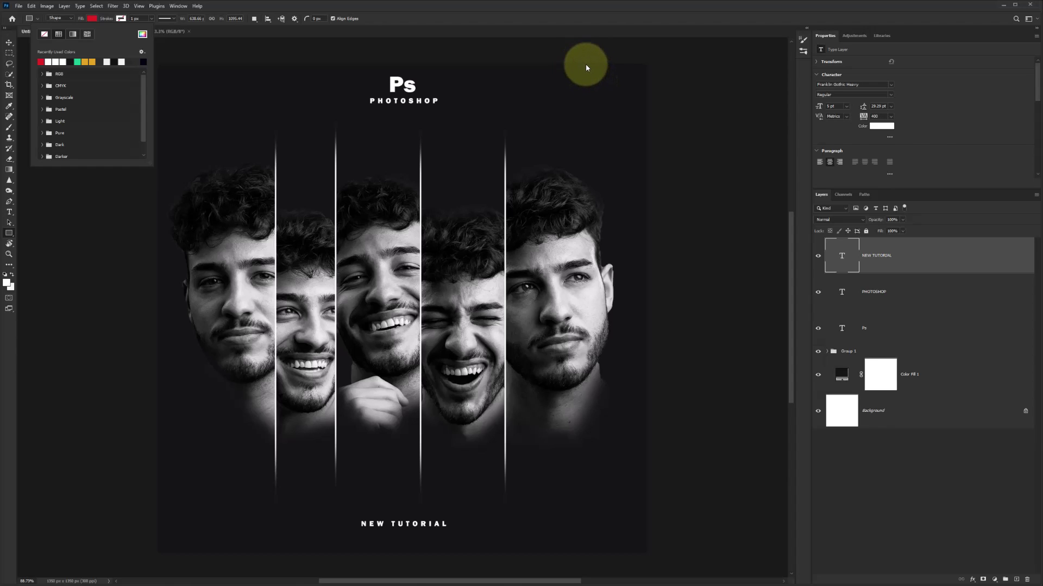
drag(596, 63, 610, 174)
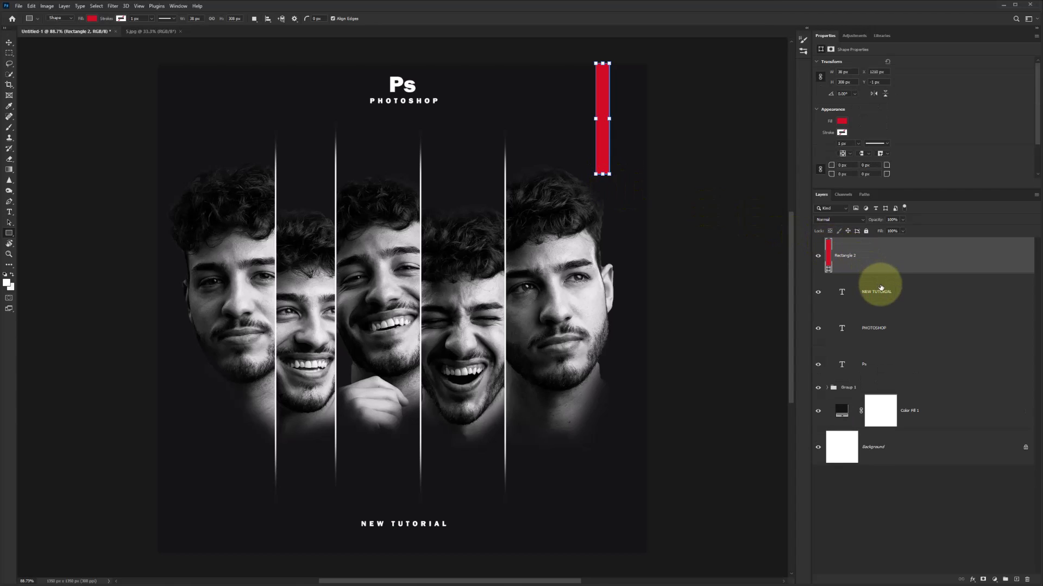
click(884, 260)
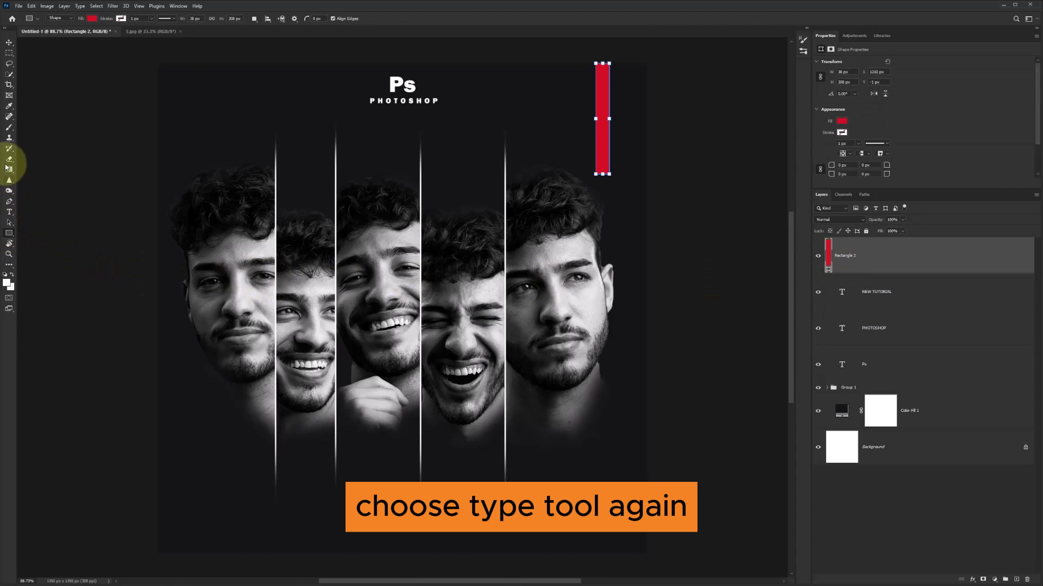
- Add the text "POSTER DESIGN" with the Vertical Type tool over the leftmost portrait
click(12, 212)
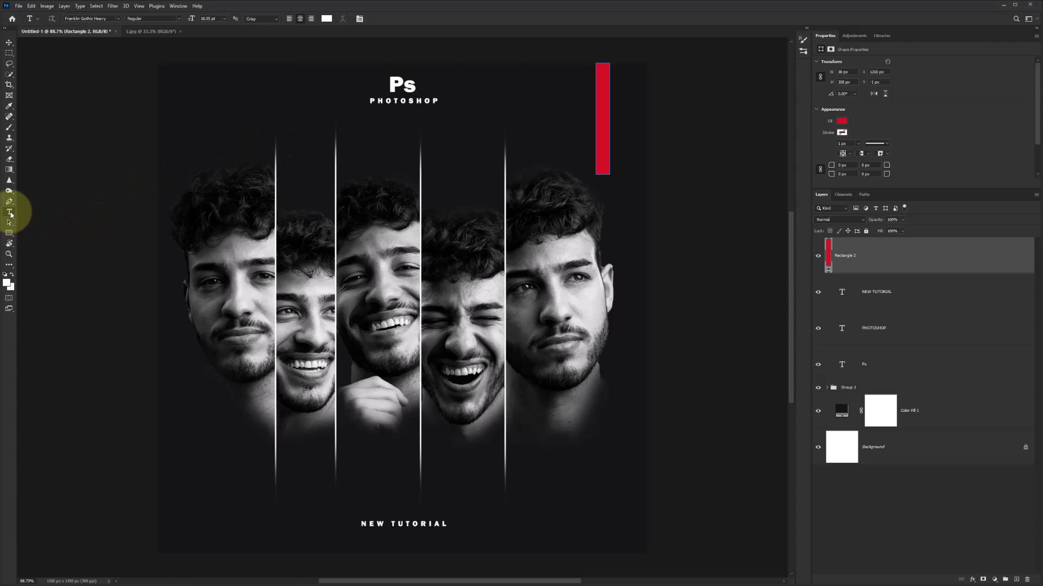
right_click(10, 214)
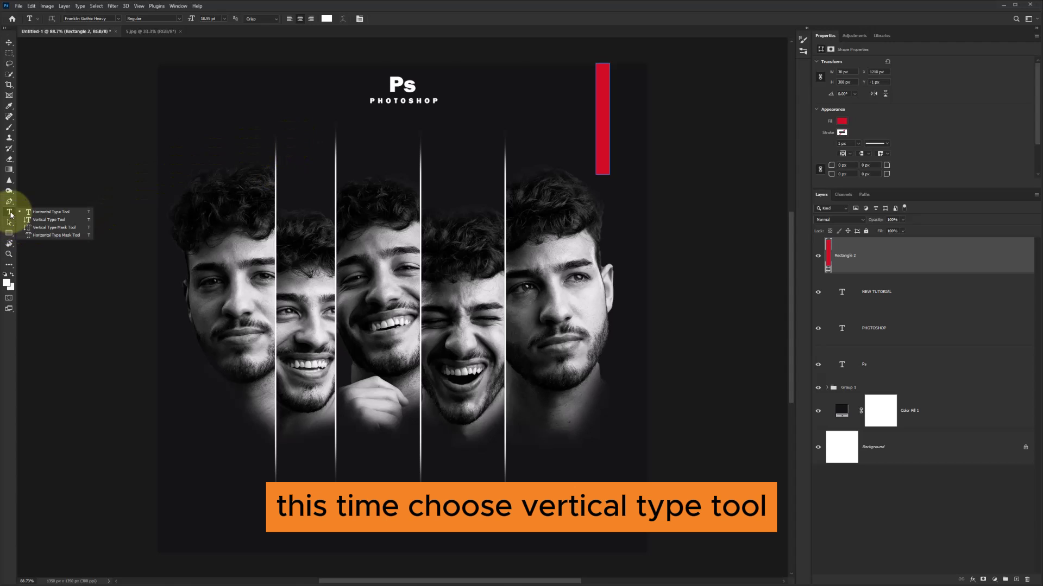
click(54, 223)
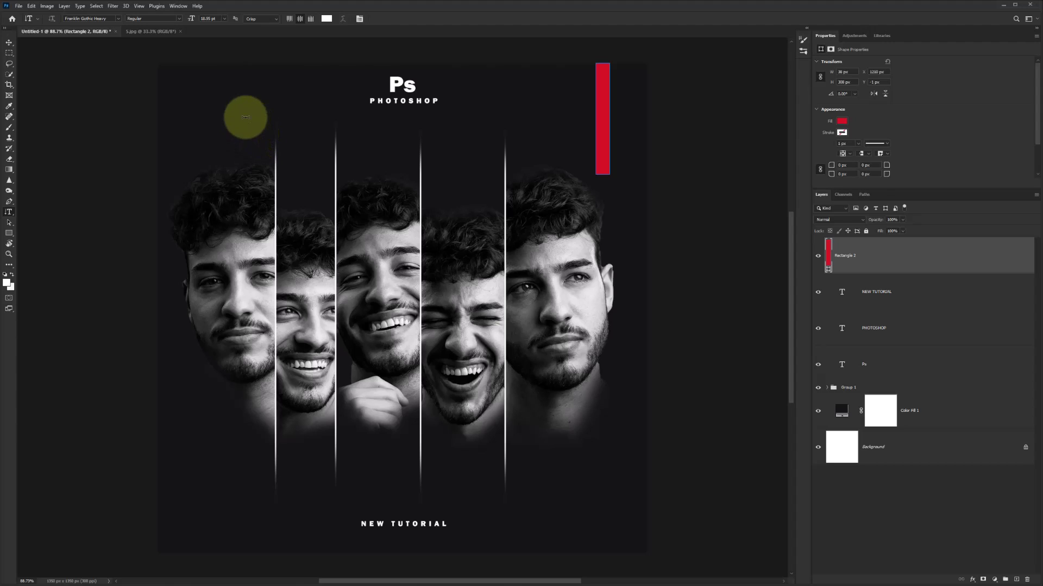
click(245, 117)
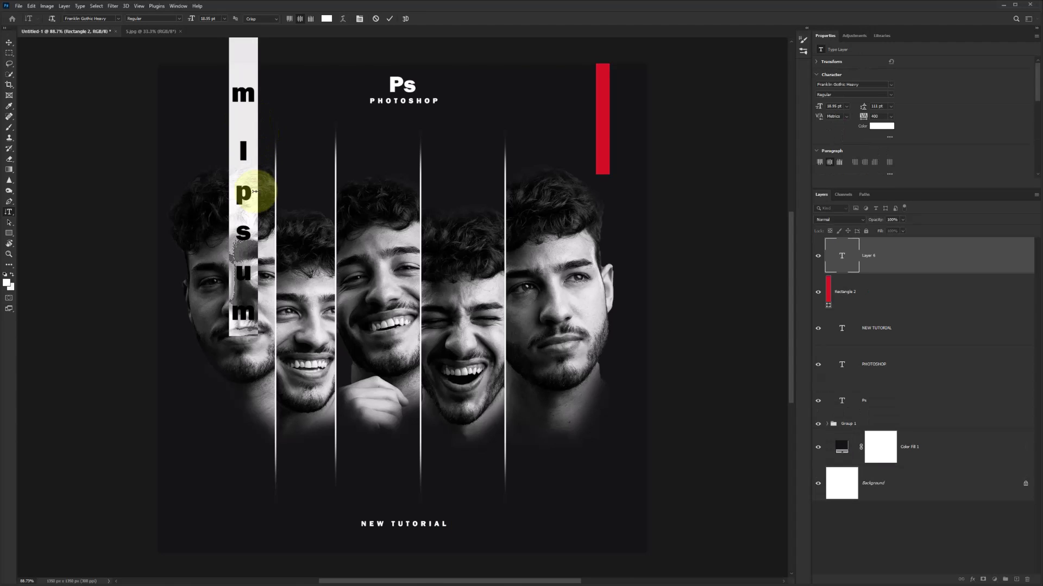
text(POSTER DES)
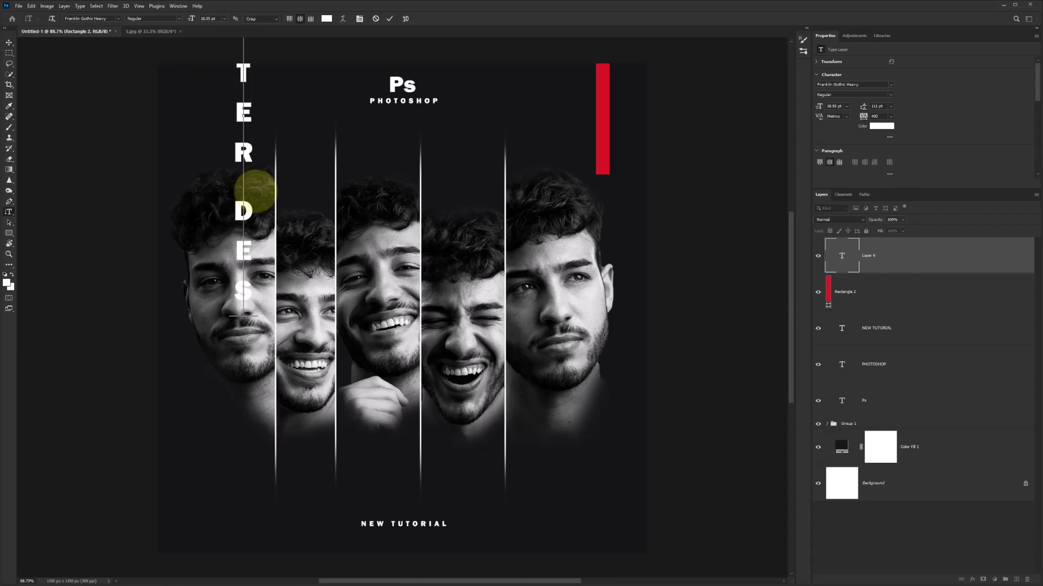
text(IGN)
- Tighten the tracking of the vertical "POSTER DESIGN" text and set its font size to 7 pt
key(ctrl+a)
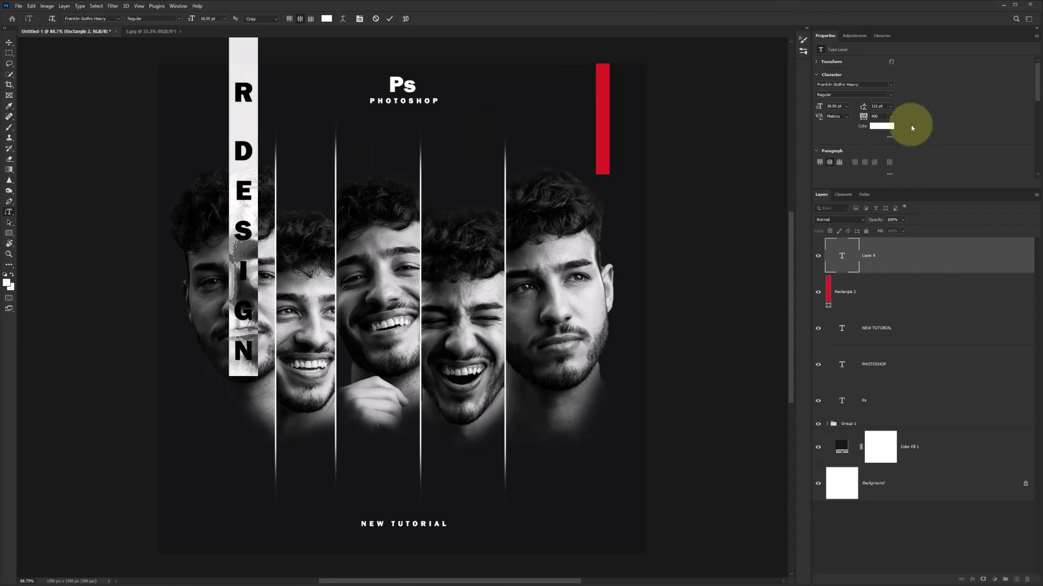
click(891, 116)
click(880, 159)
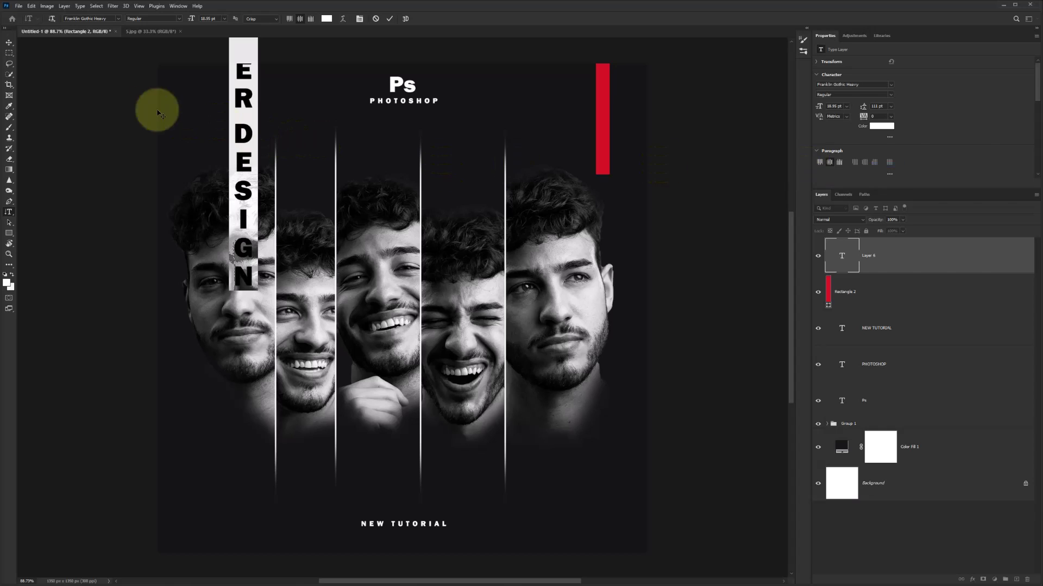
drag(186, 18, 187, 12)
click(11, 43)
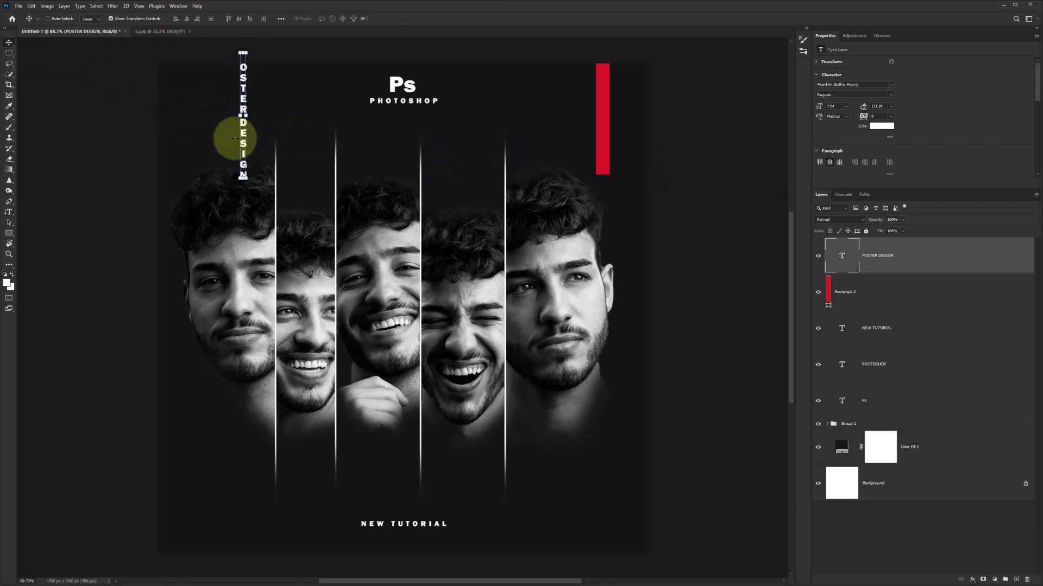
- Move the "POSTER DESIGN" text onto the red rectangle and scale it down to about 5.5 pt to fit inside
drag(244, 151, 603, 165)
key(ctrl+t)
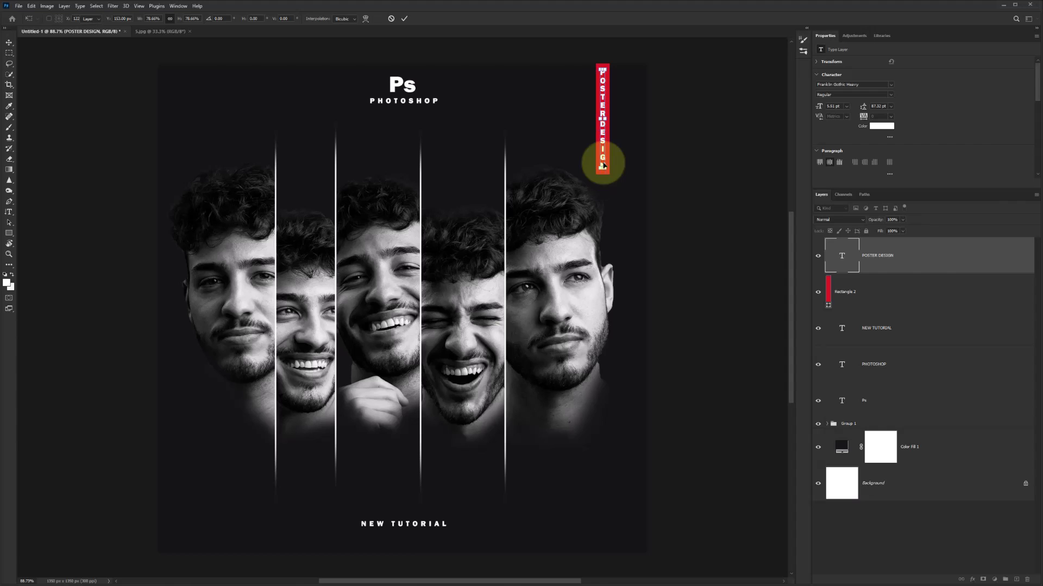
key(Return)
- Create a merged copy of all layers above the POSTER DESIGN layer and convert it to a Smart Object
click(959, 282)
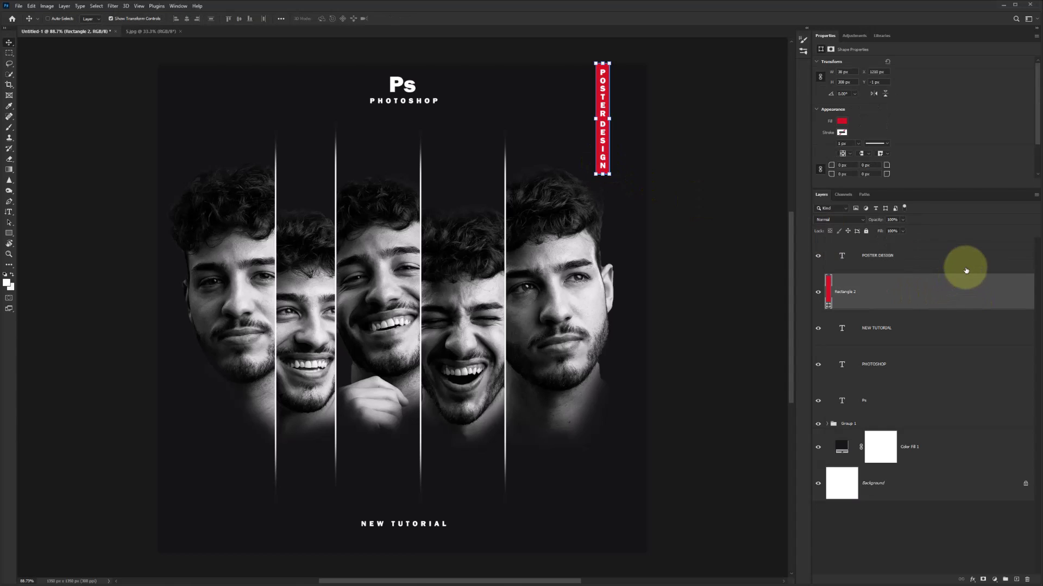
click(971, 272)
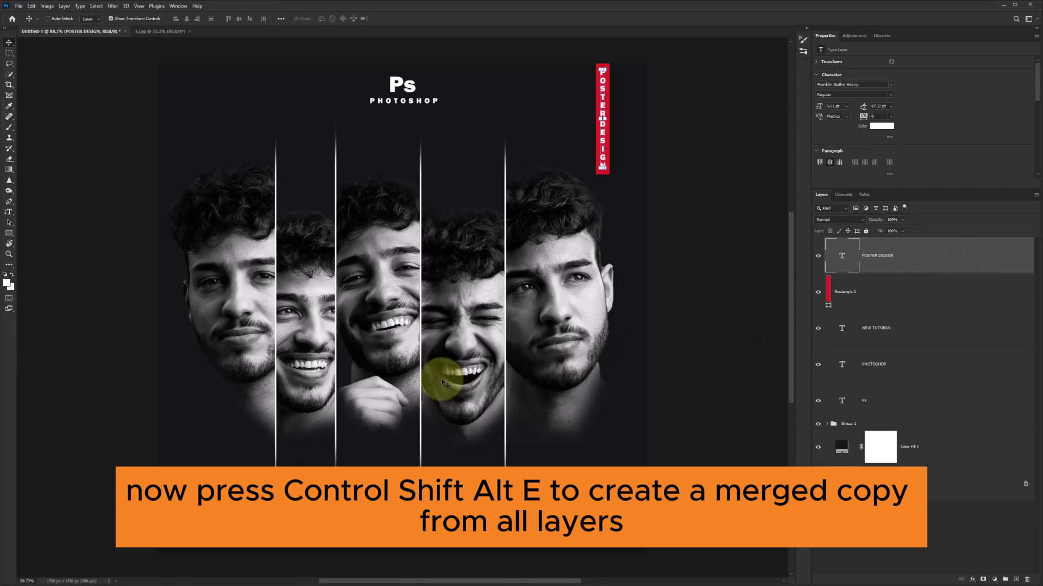
key(ctrl)
key(ctrl+shift+alt+e)
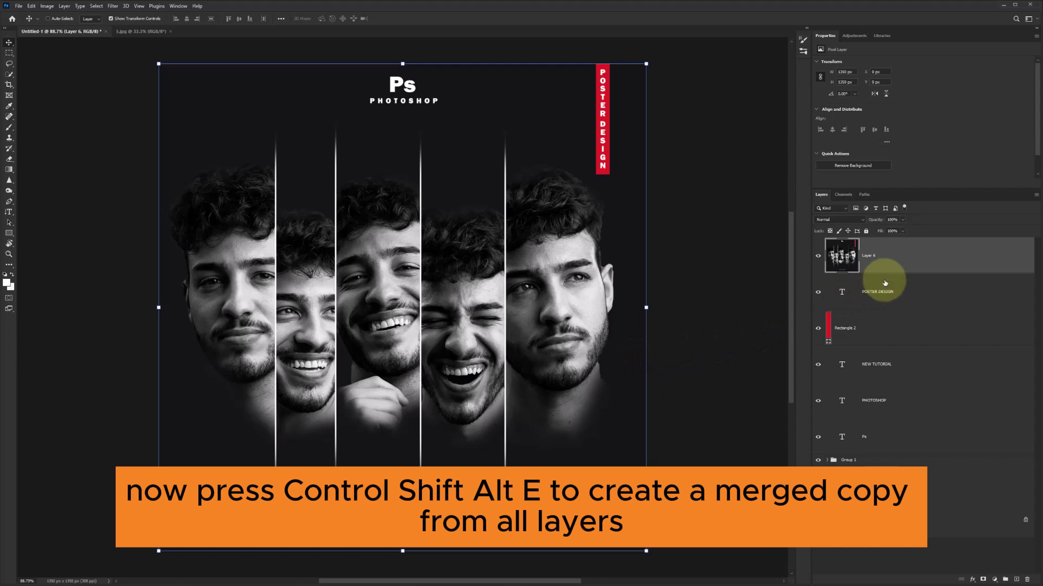
right_click(911, 262)
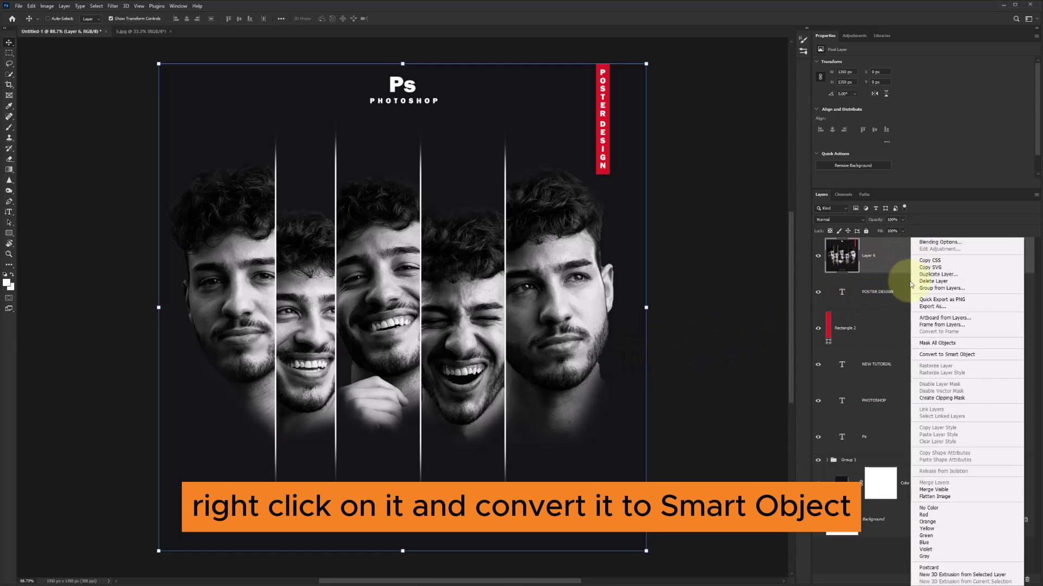
click(934, 355)
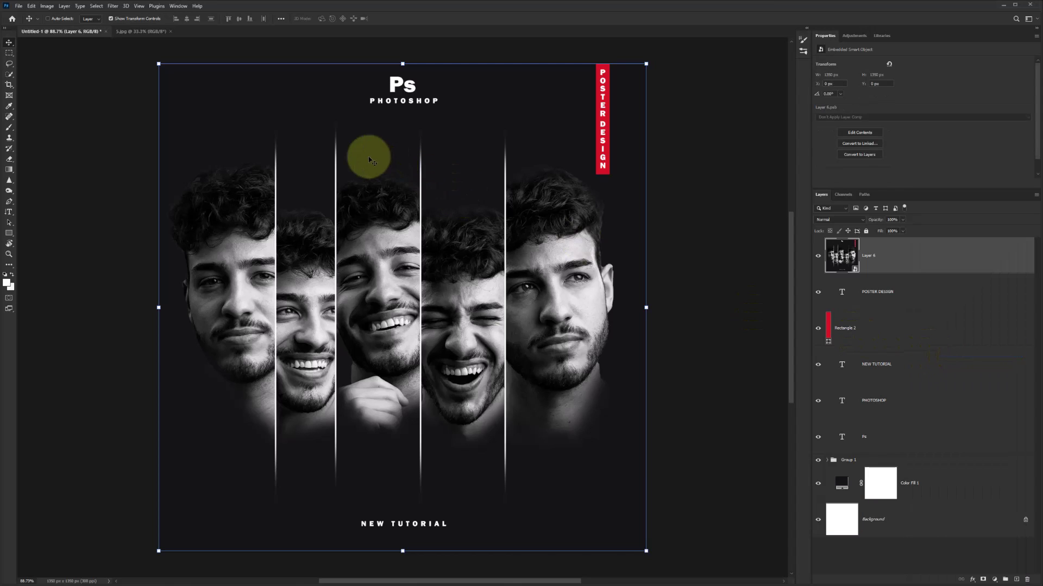
- Apply the Filter Gallery's Grain texture to the merged Smart Object with intensity 15
click(114, 7)
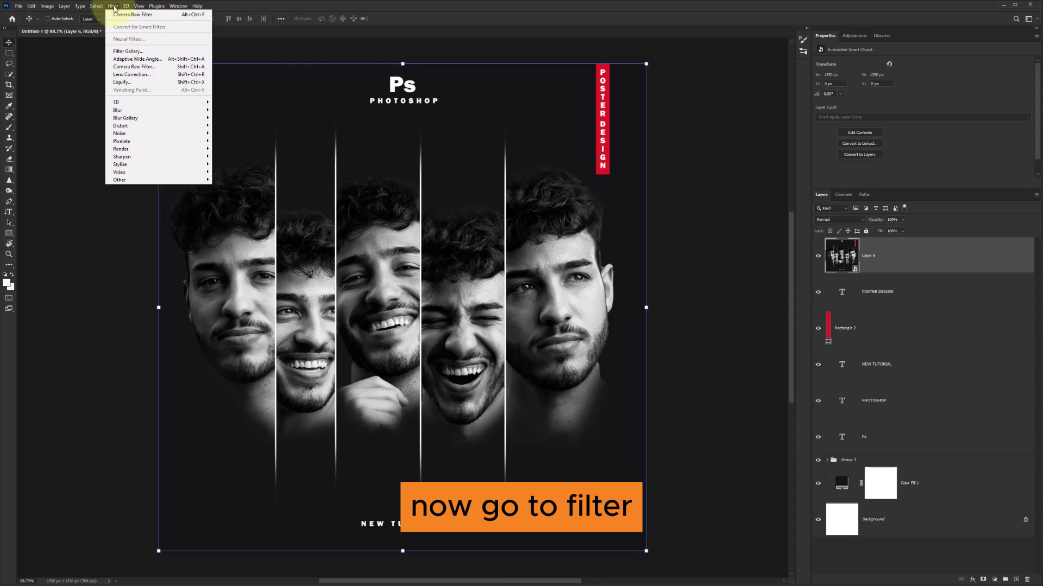
click(130, 51)
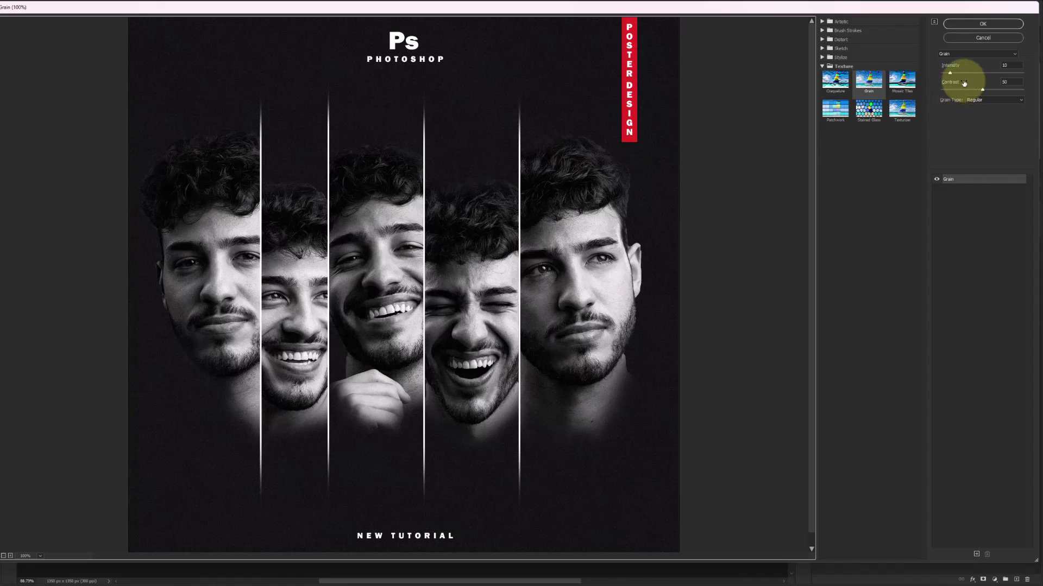
drag(952, 76, 957, 75)
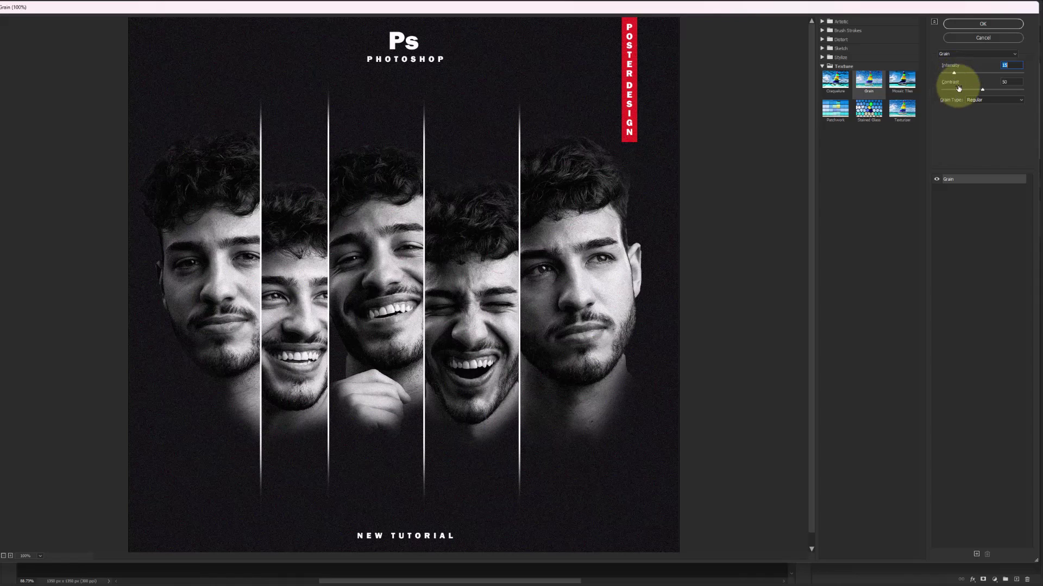
click(984, 26)
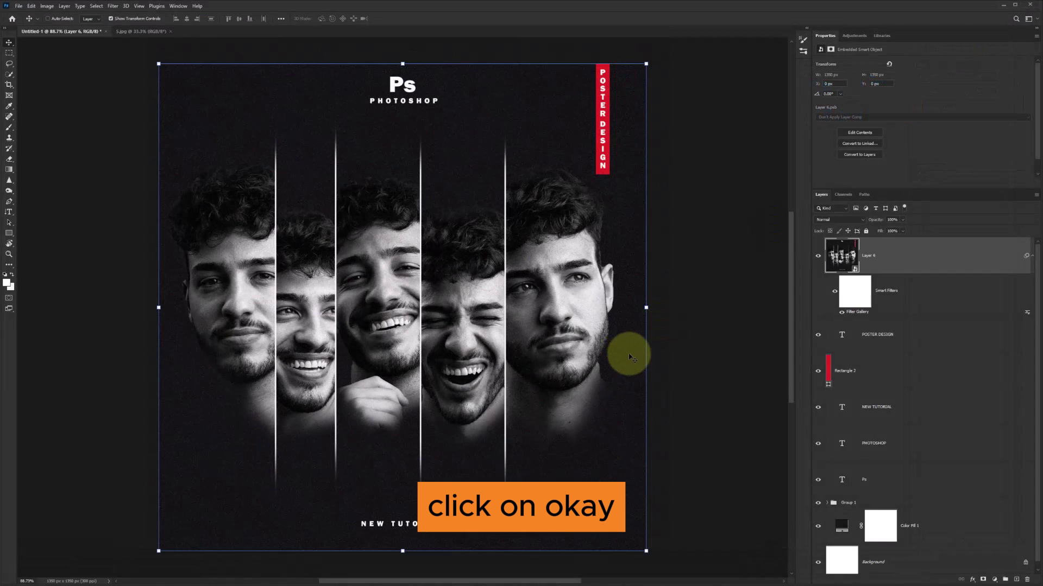